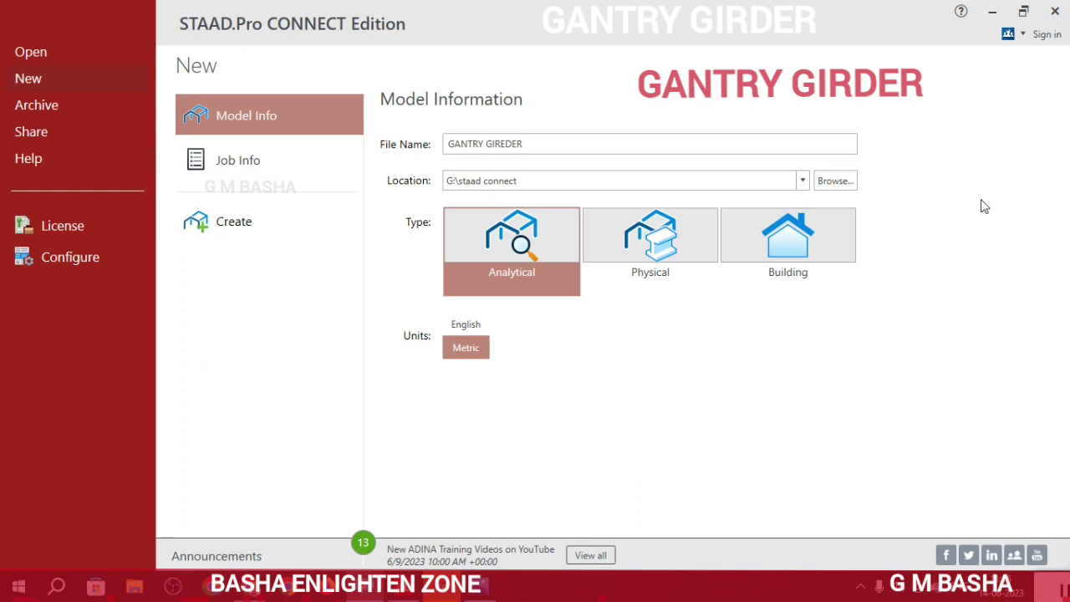
Review the gantry girder elevation and plan drawing and the labelled crane illustration on the web page, and return to STAAD.Pro
click(481, 591)
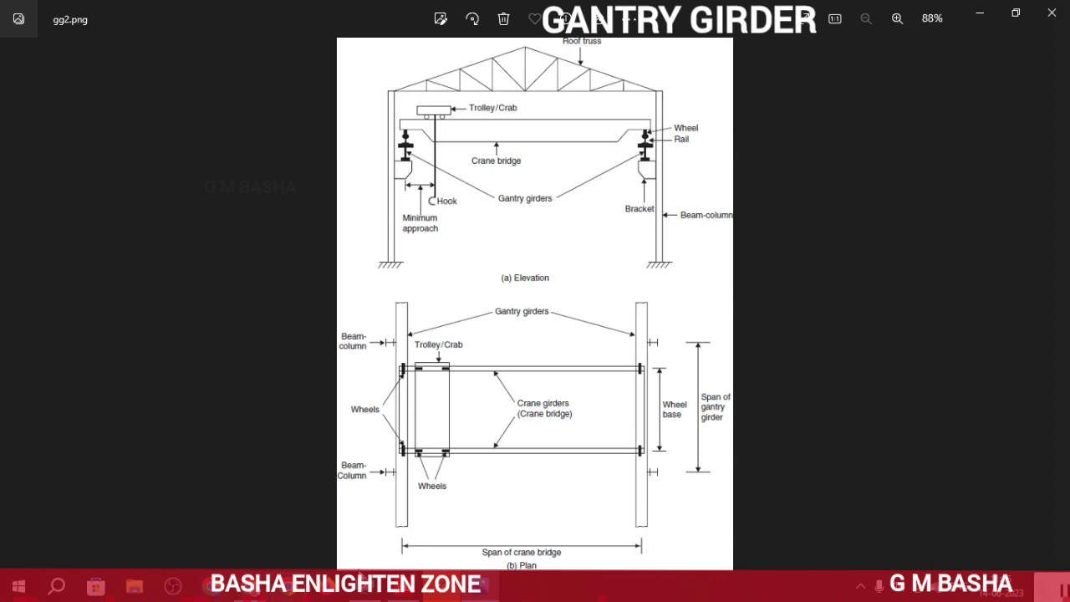
click(272, 580)
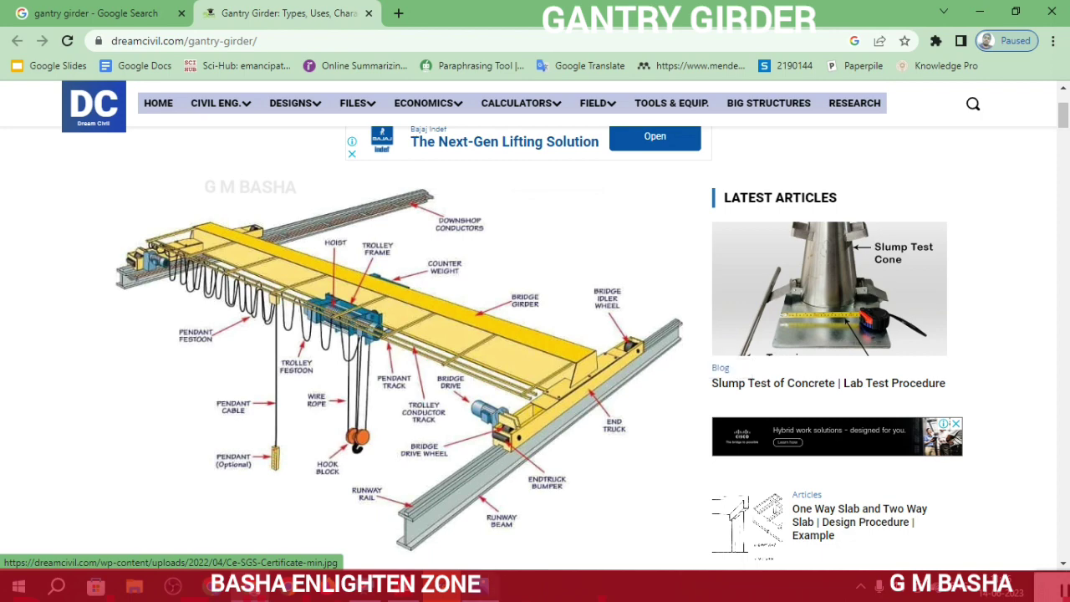
click(399, 592)
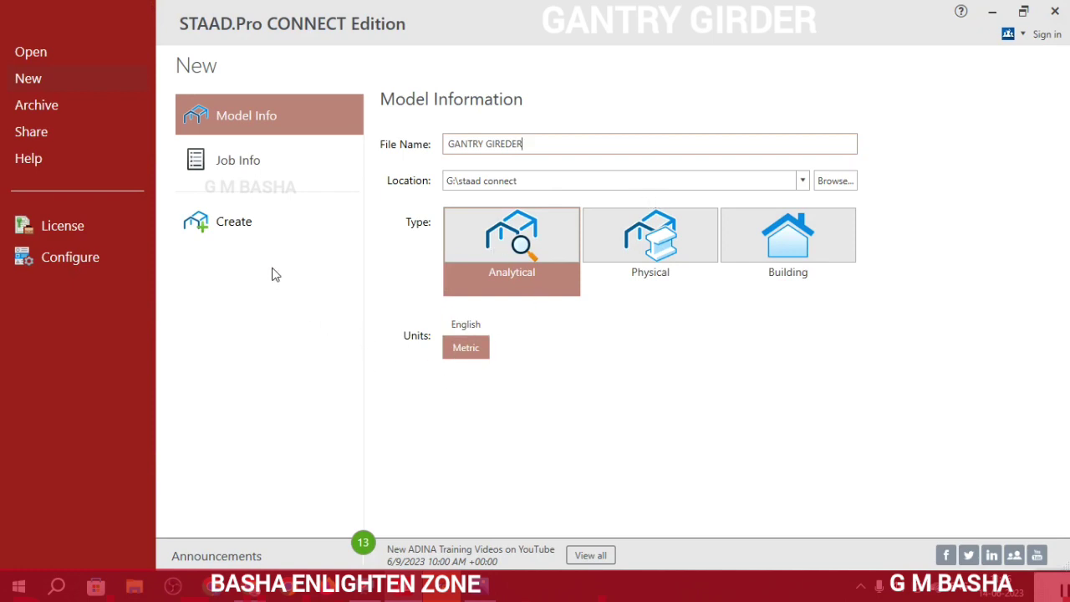
Create the metric analytical model named GANTRY GIREDER in the G:\staad connect folder
click(255, 240)
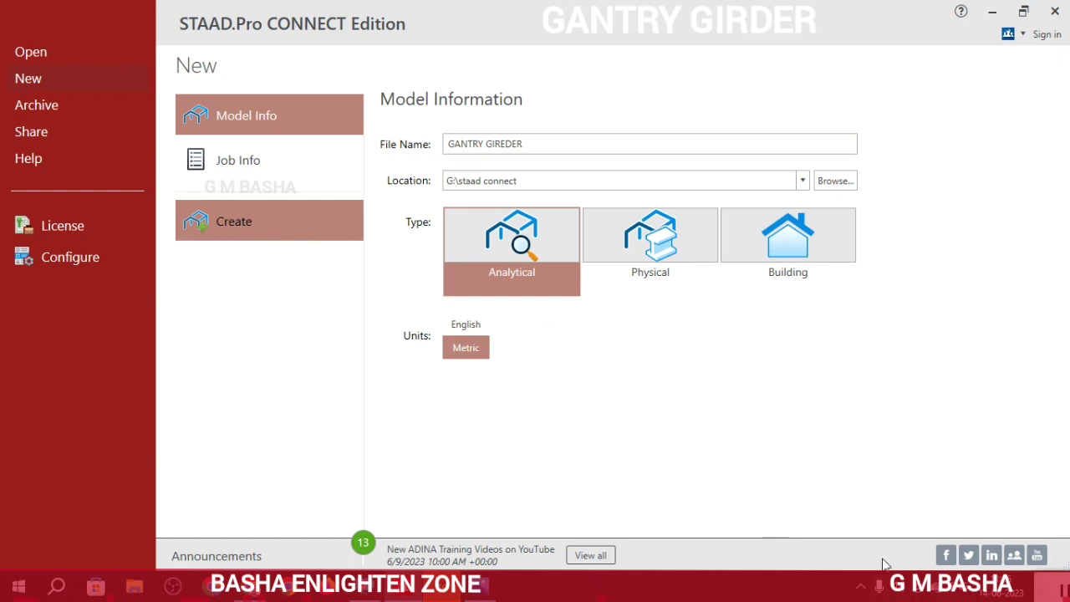
click(313, 242)
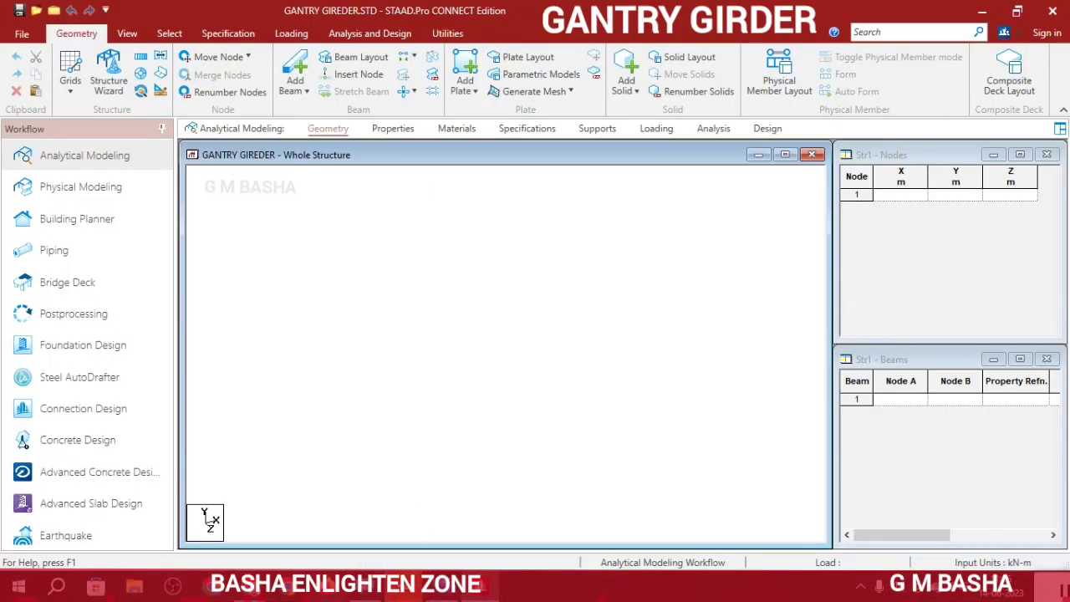
Check the gantry girder reference drawing again and return to the STAAD.Pro model
mouse_move(250, 587)
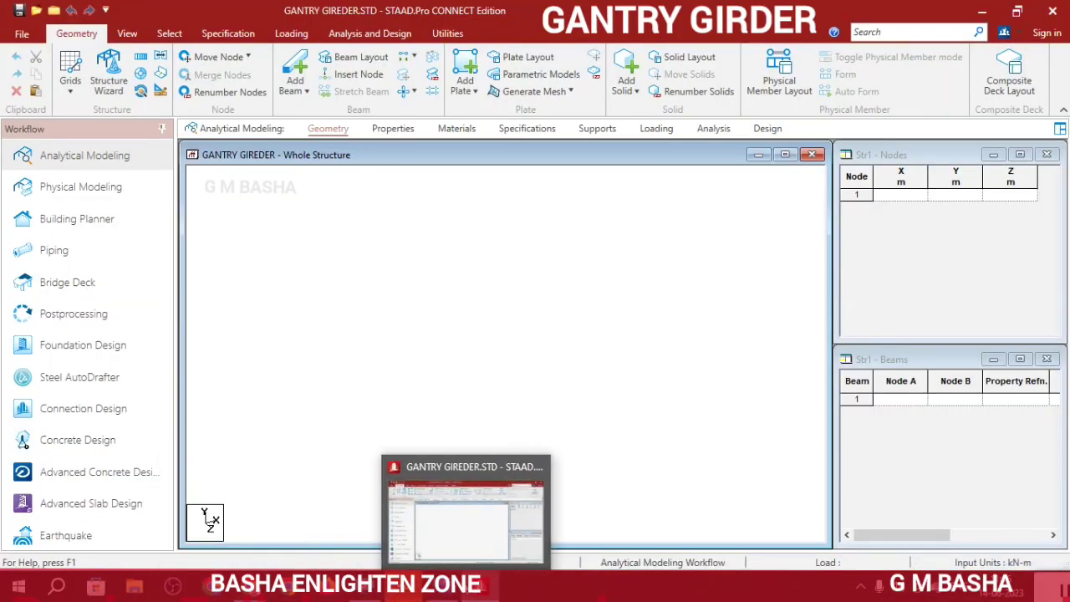
click(480, 587)
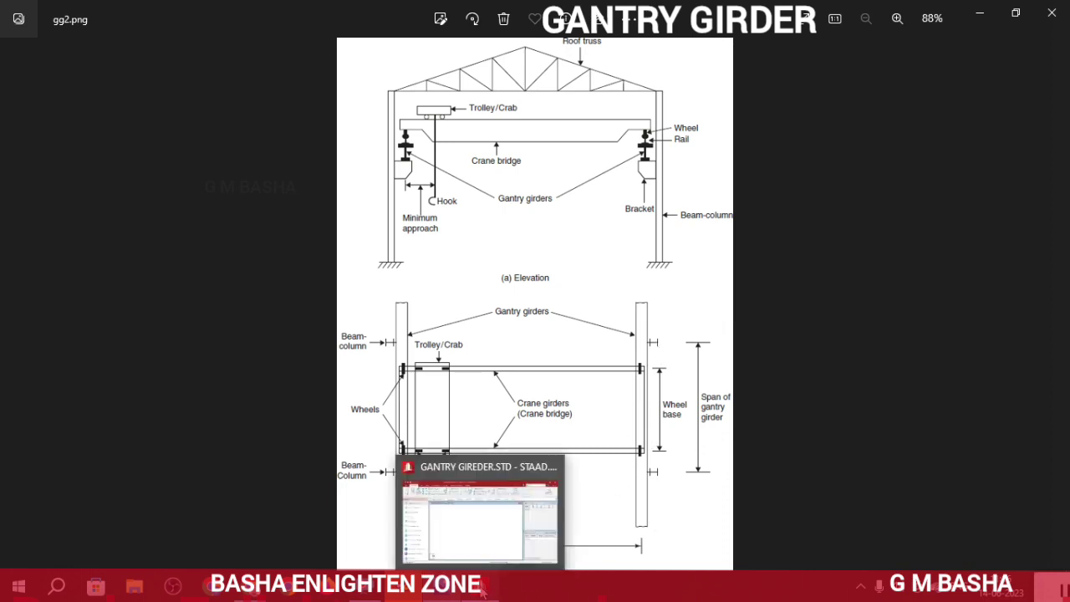
click(483, 589)
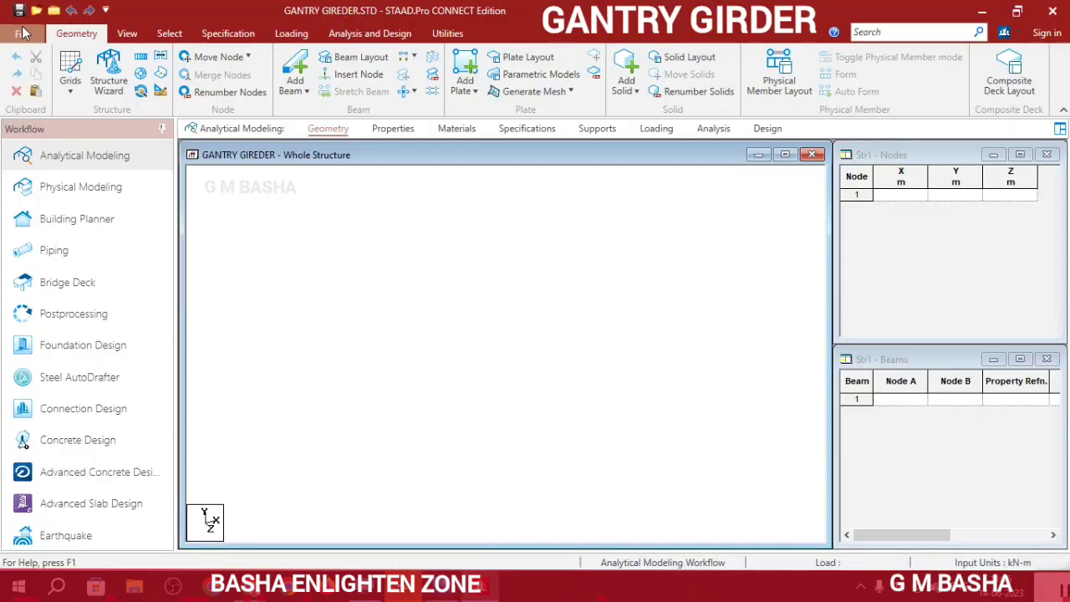
Draw a 10 m horizontal beam along the X axis from the origin on the default linear beam grid
click(67, 87)
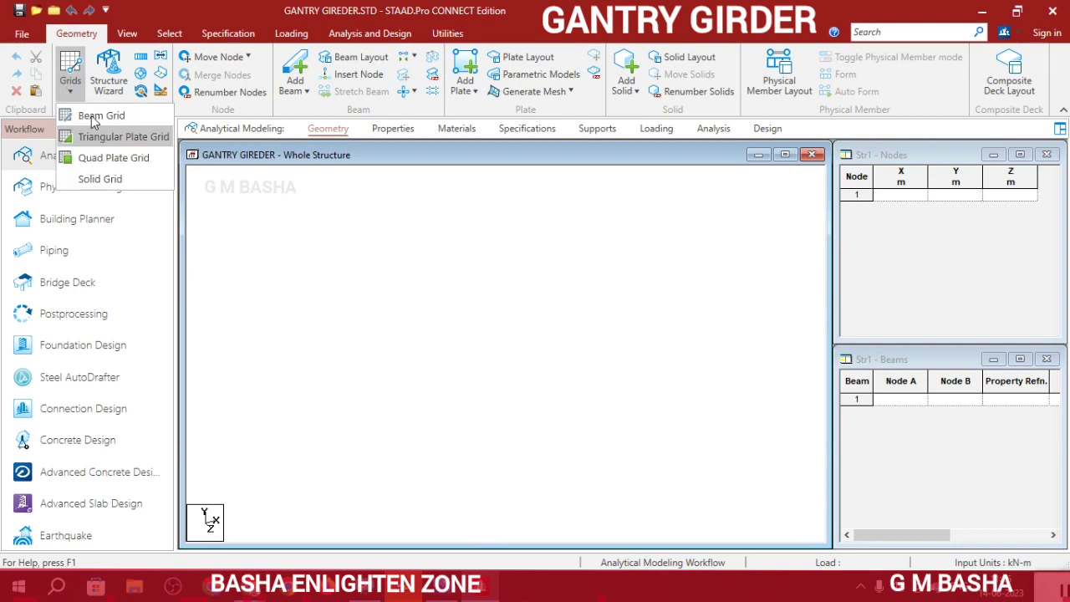
click(101, 116)
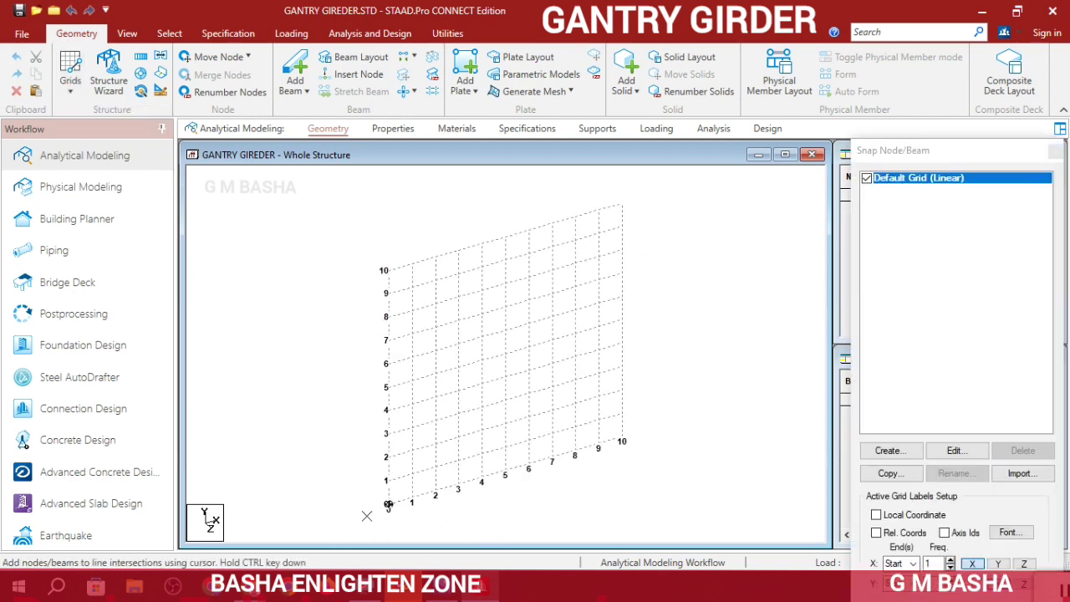
click(387, 505)
click(621, 439)
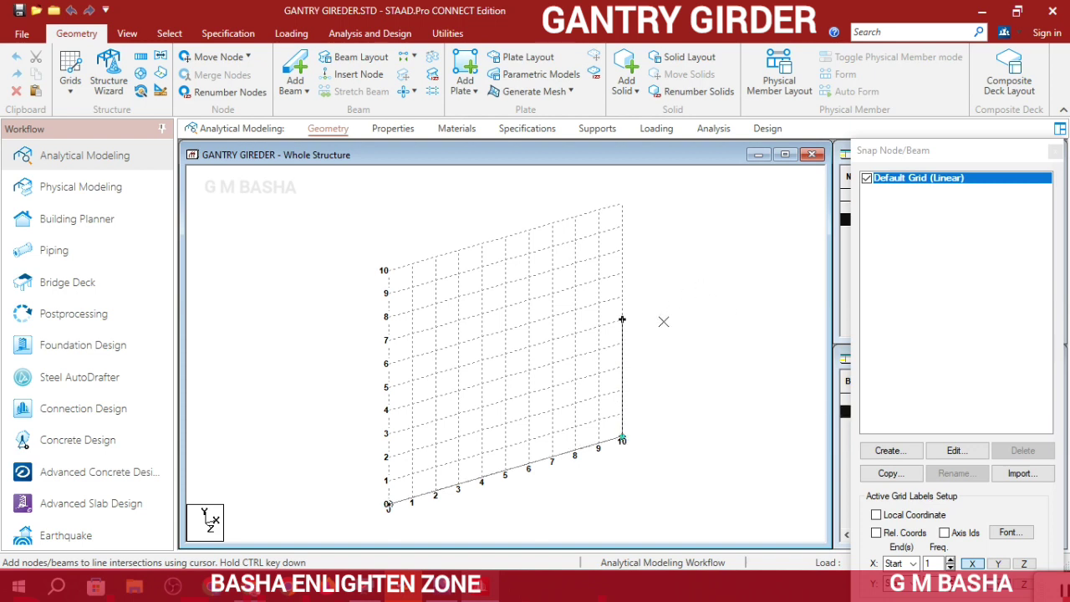
key(Escape)
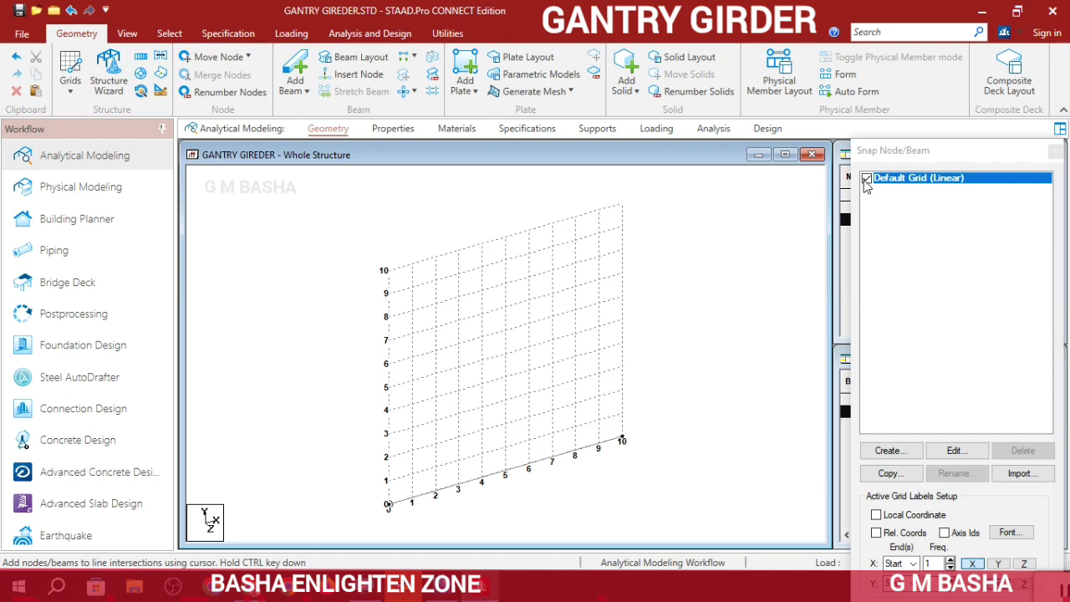
Hide the default grid and display the beam in front view
click(866, 180)
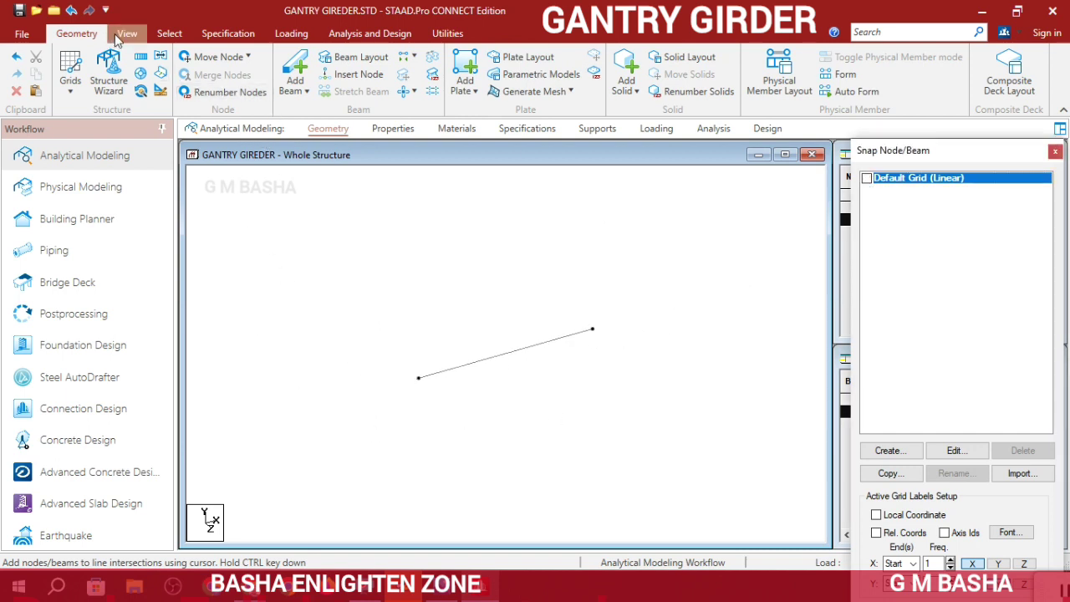
click(126, 34)
click(318, 75)
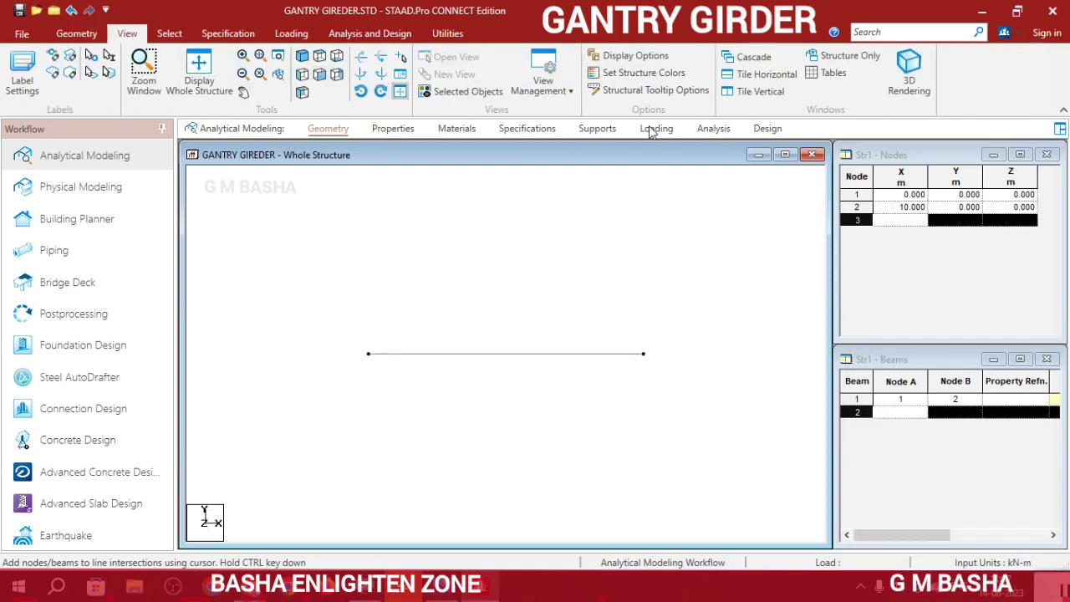
Create a pinned support definition for the structure
click(596, 127)
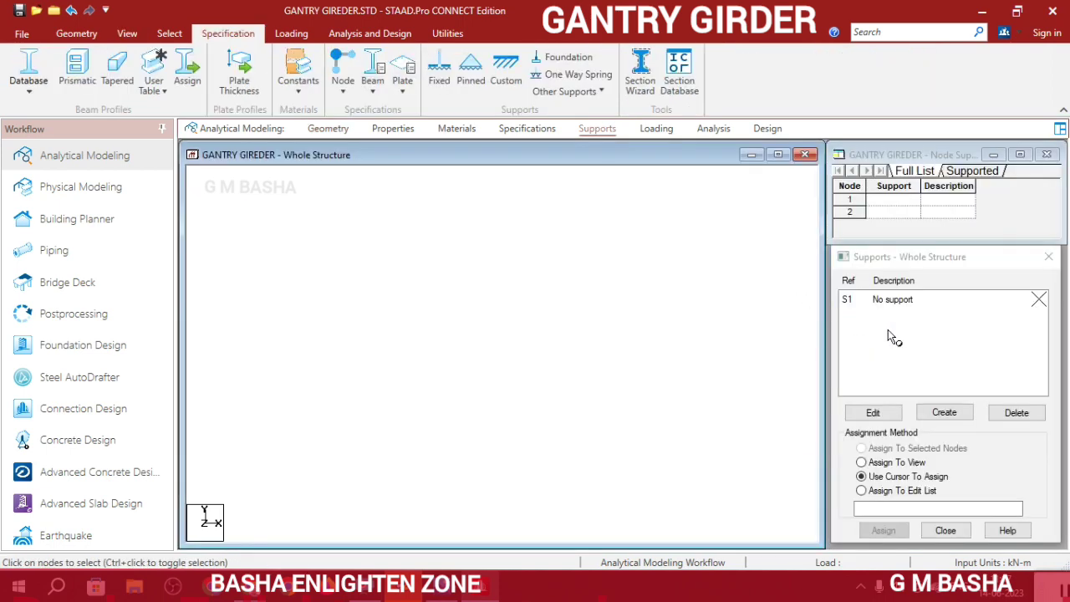
click(935, 413)
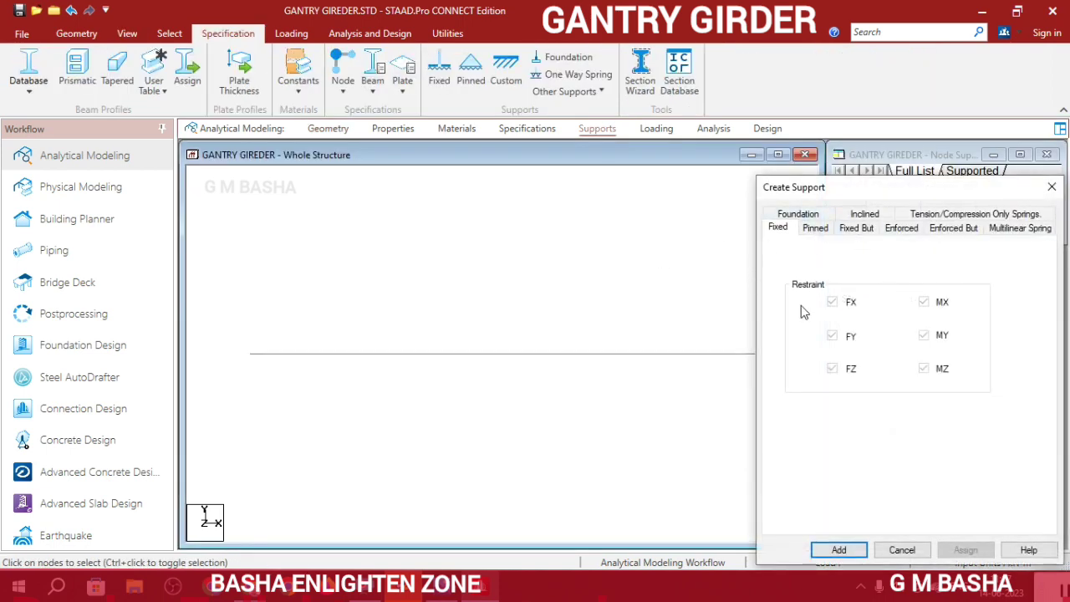
click(815, 229)
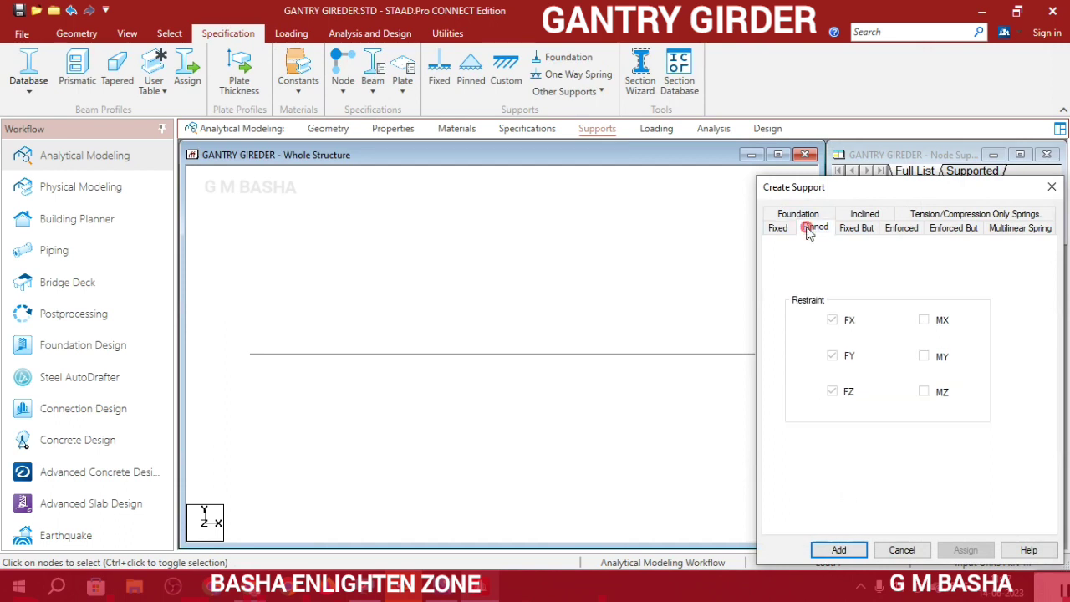
click(838, 550)
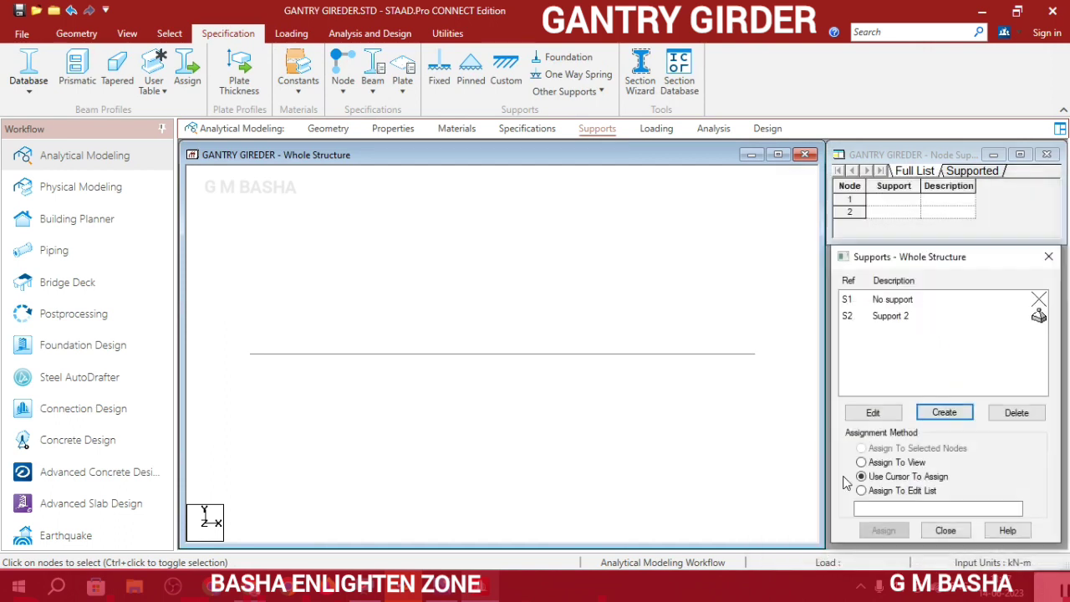
Assign the pinned support to both end nodes of the beam using Assign To View
click(888, 462)
click(861, 317)
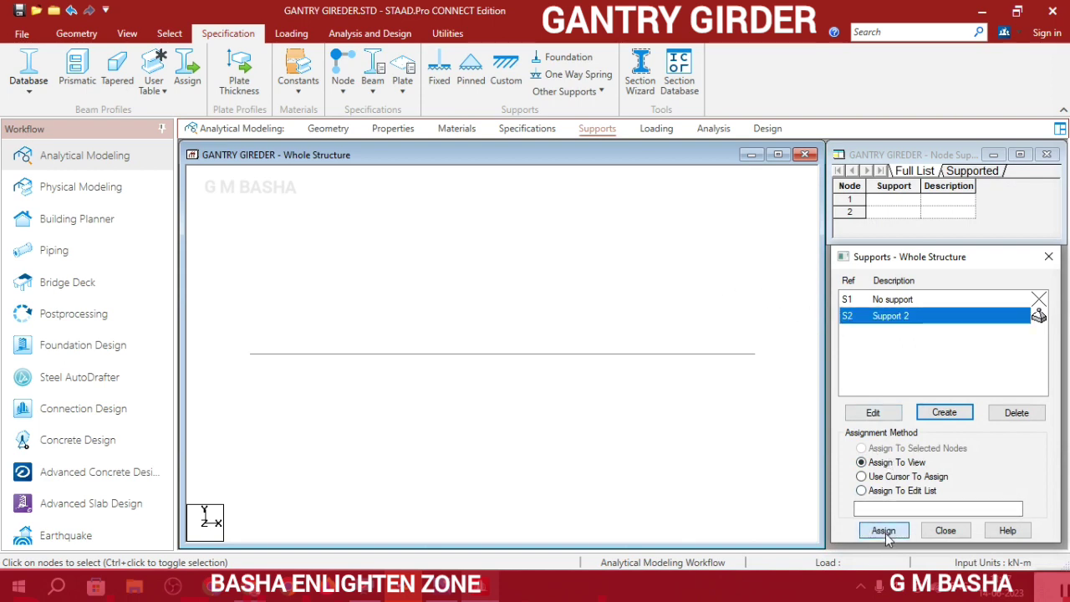
click(884, 530)
click(958, 437)
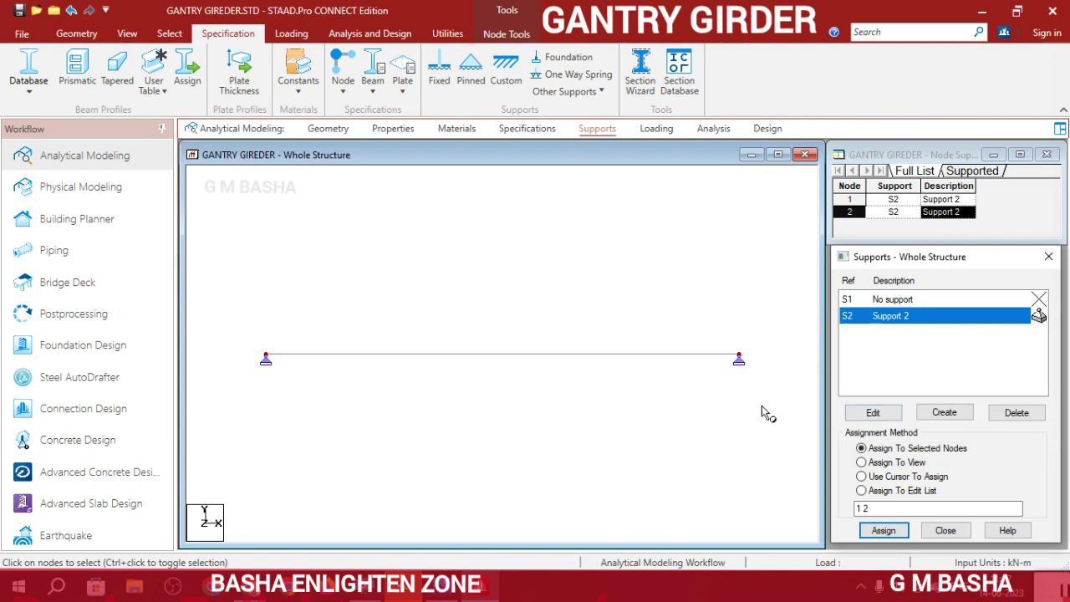
Open the steel section database for the member properties and display the Indian S Shape profiles
click(393, 128)
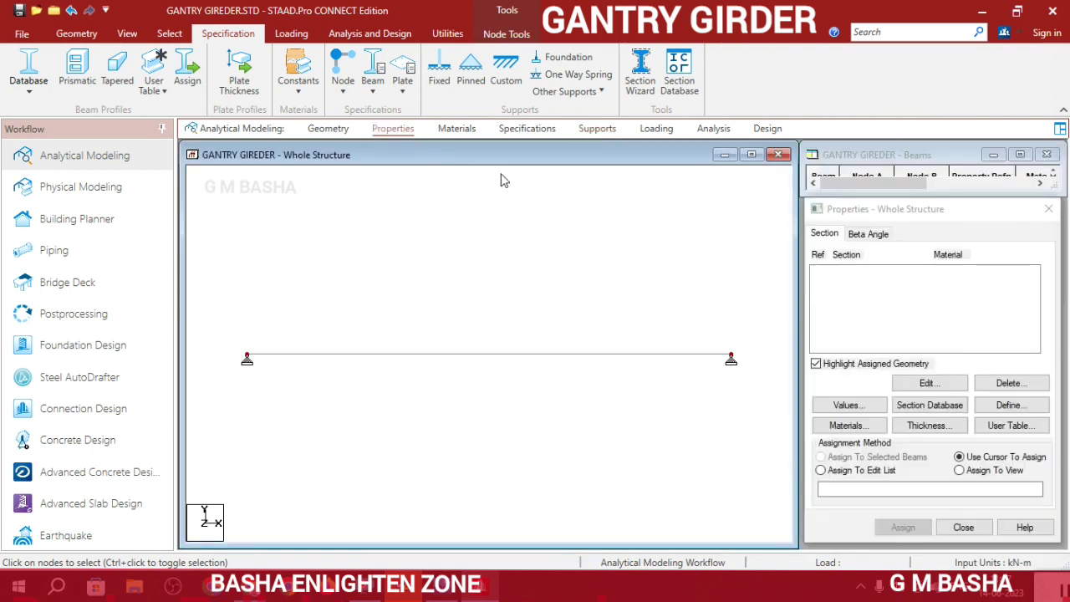
click(942, 399)
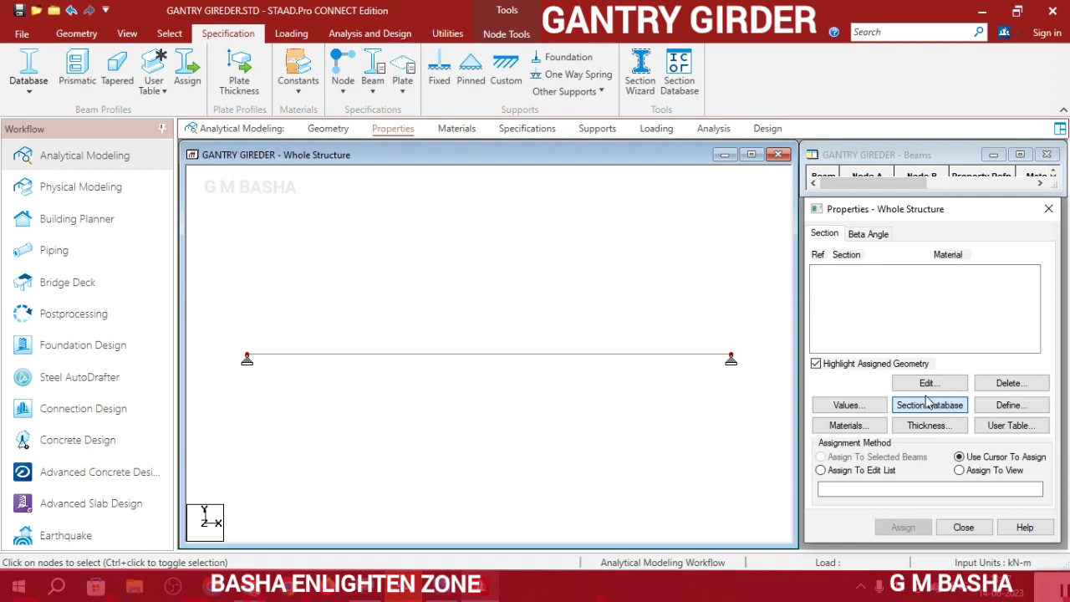
click(926, 403)
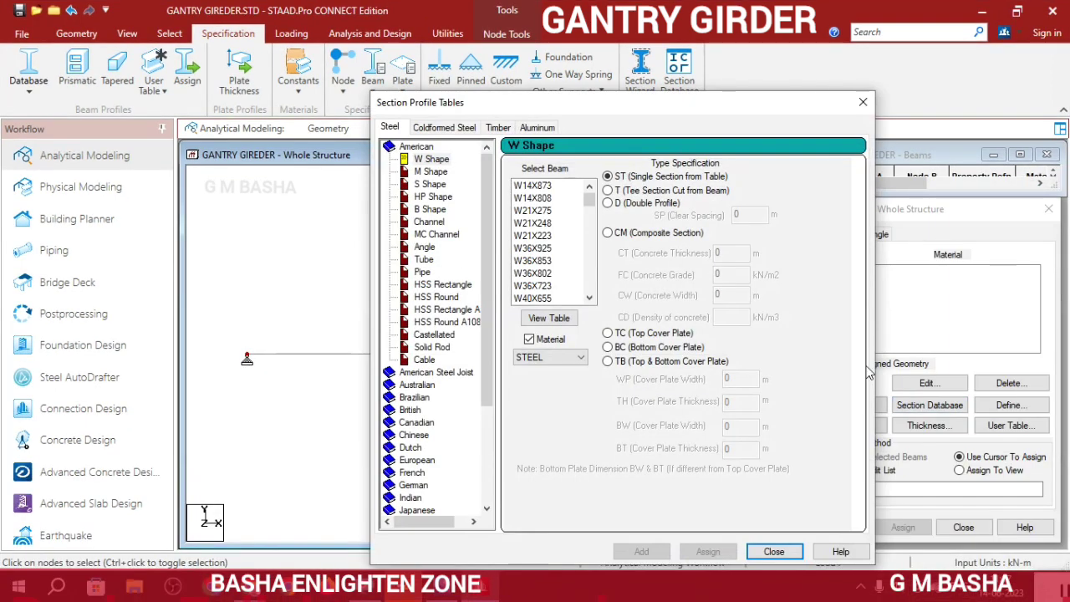
scroll(430, 289, down, 2)
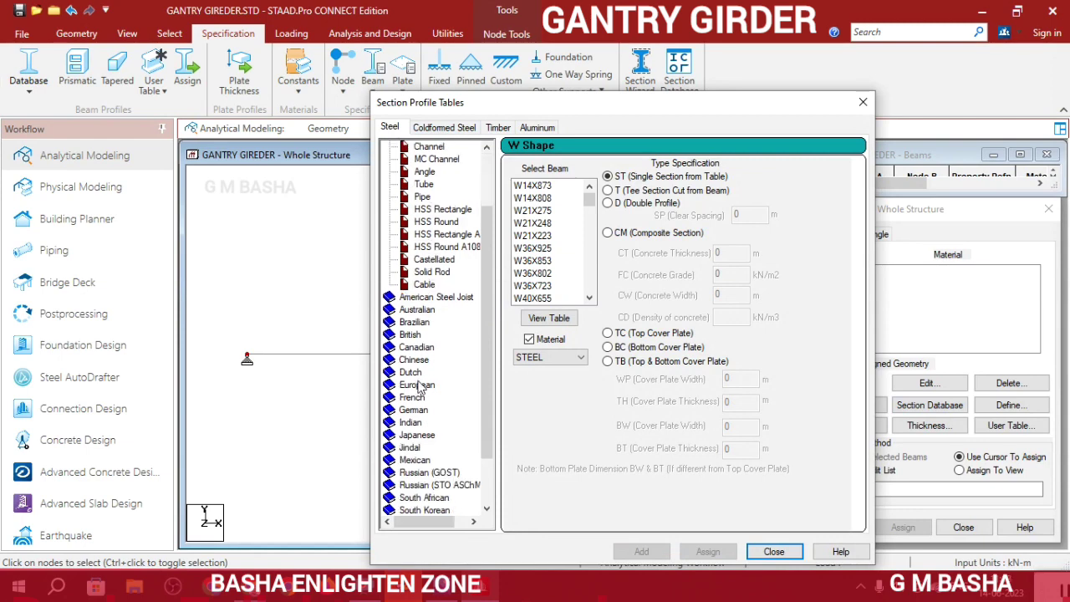
double_click(413, 424)
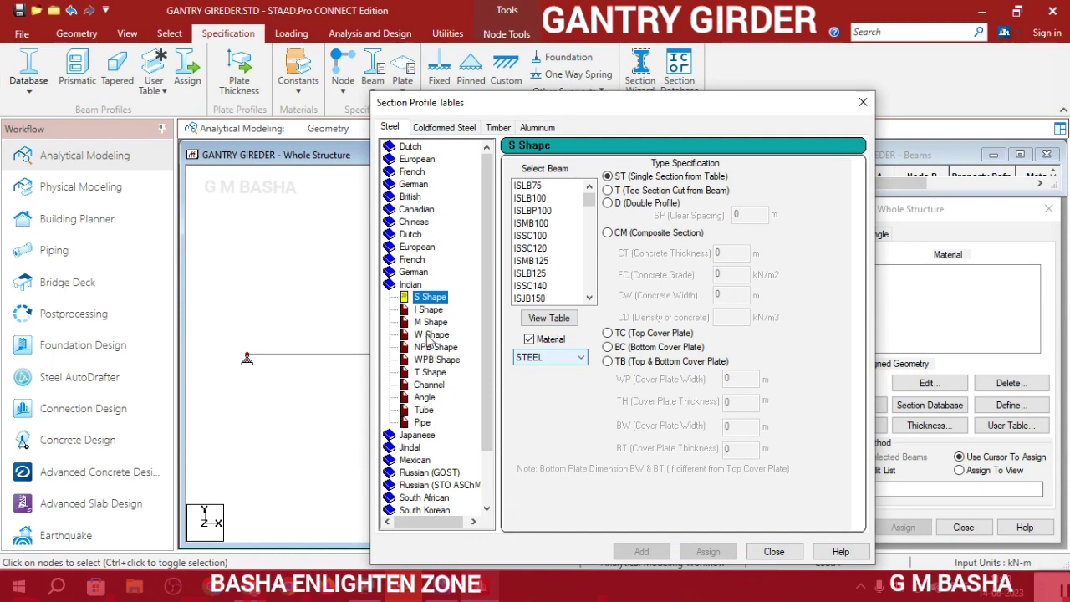
Examine the Indian S Shape section table, comparing the dimensions and properties of the 350 to 450 mm deep beams
scroll(527, 258, down, 1)
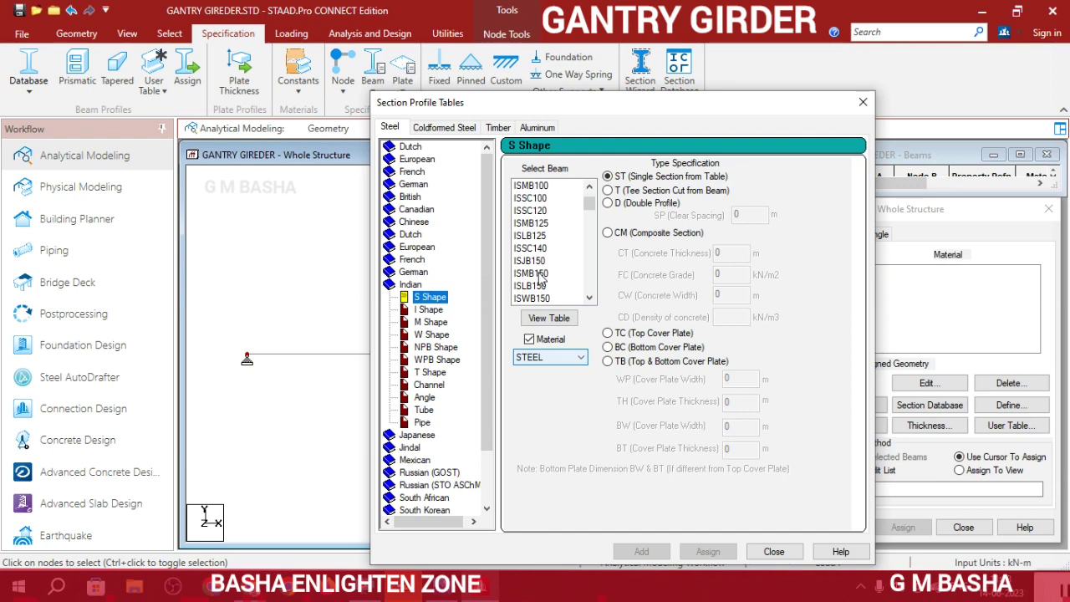
scroll(538, 284, down, 1)
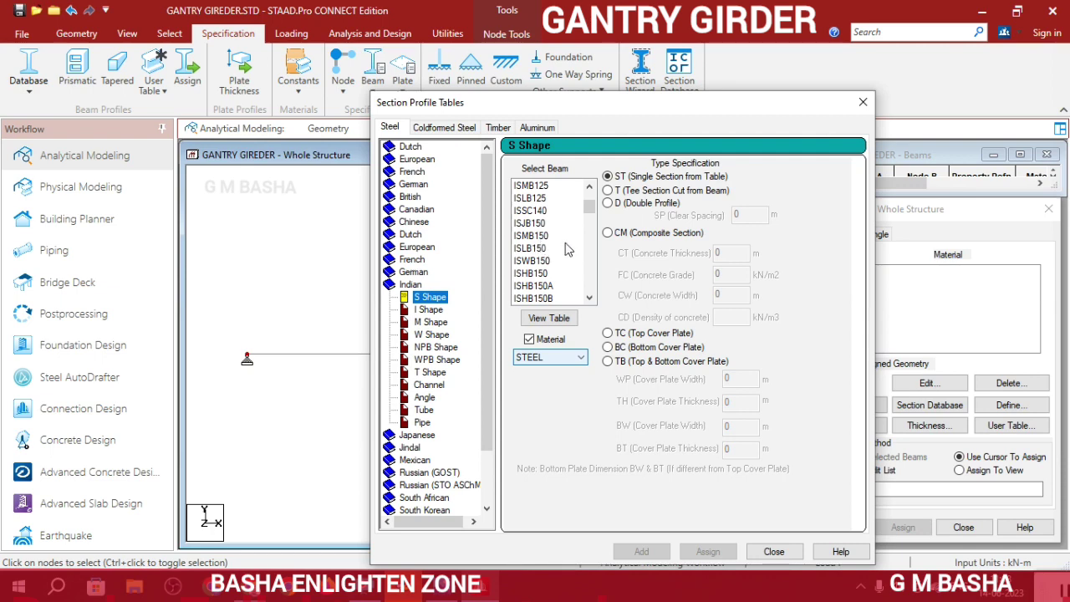
scroll(564, 248, down, 4)
click(535, 317)
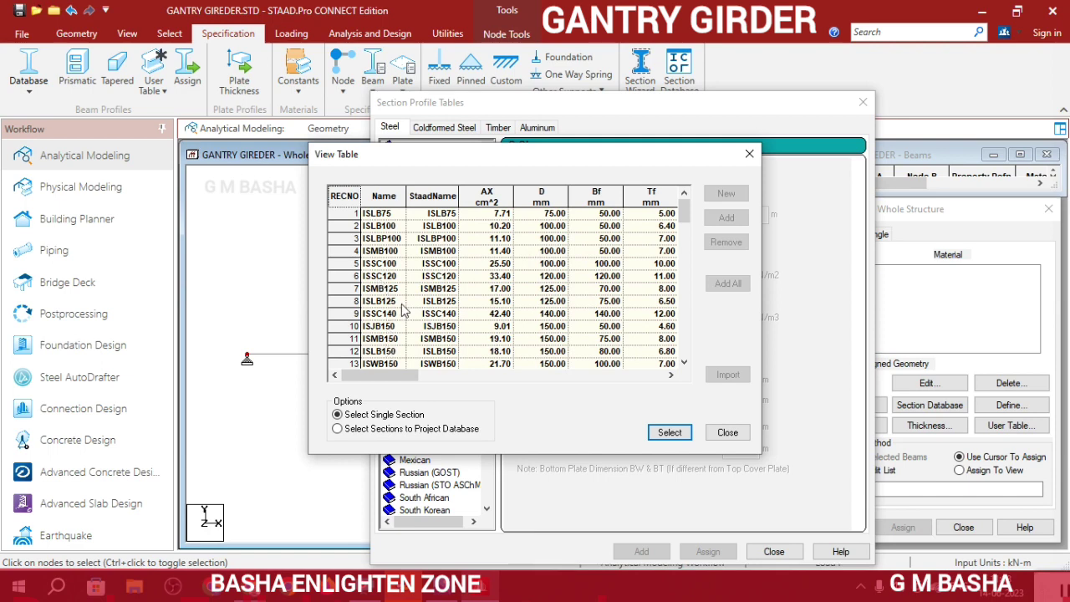
drag(683, 215, 683, 317)
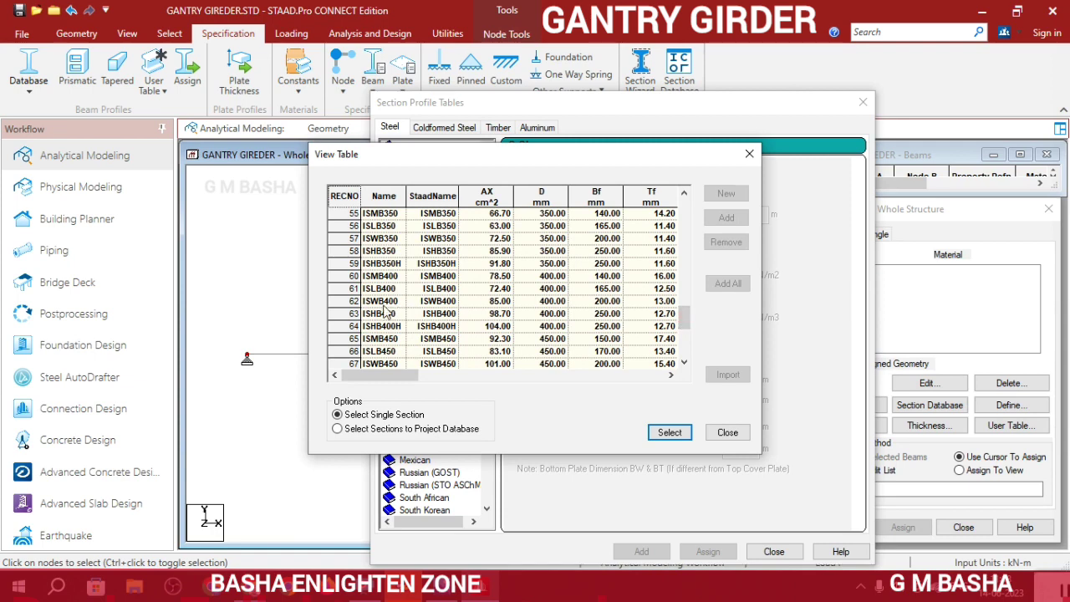
key(Tab)
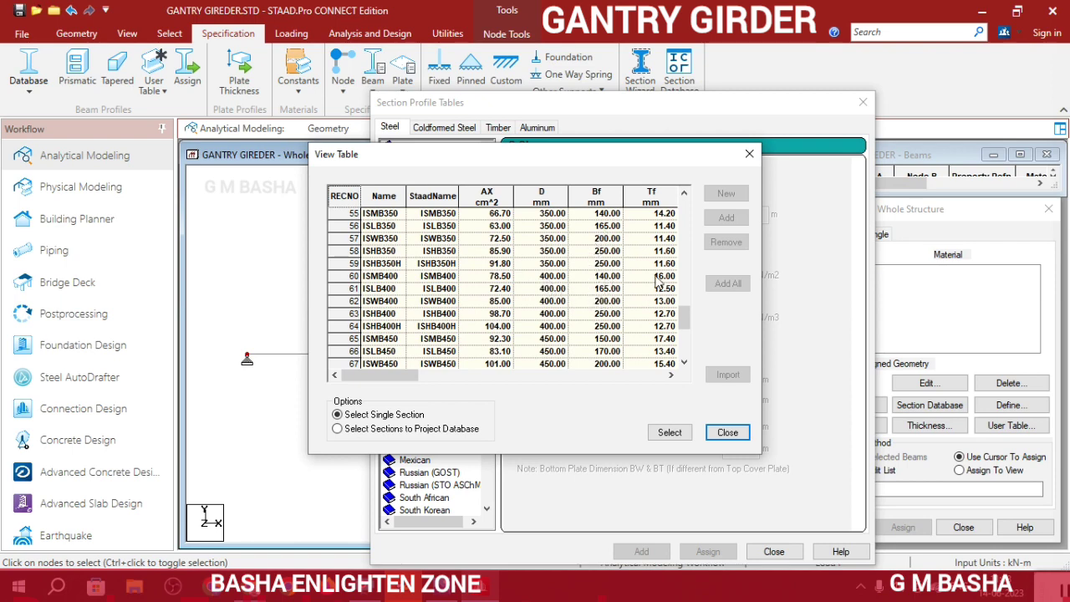
drag(408, 375, 664, 405)
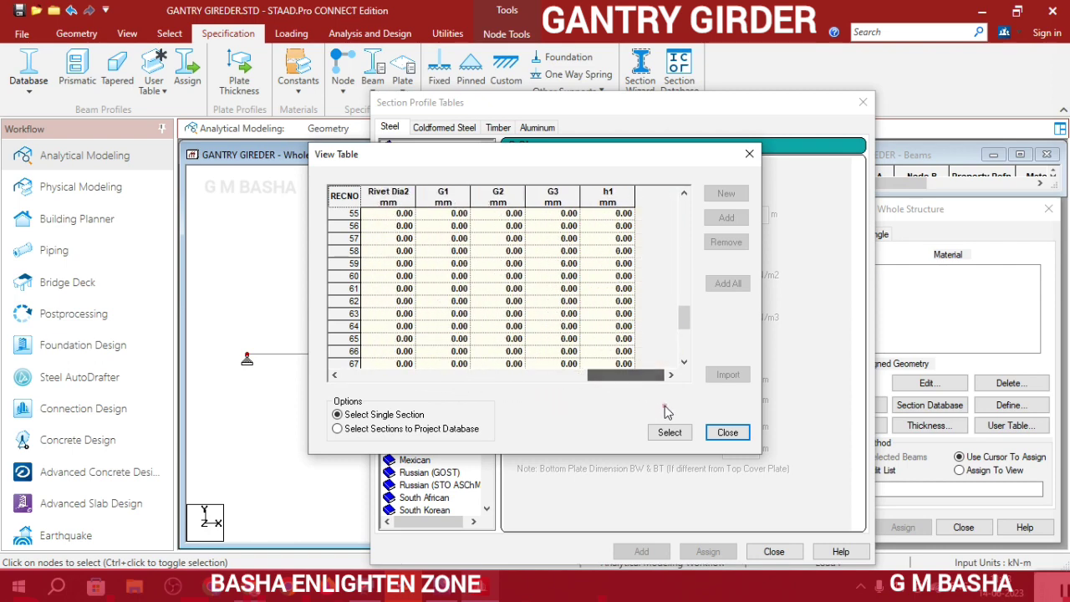
drag(611, 375, 405, 334)
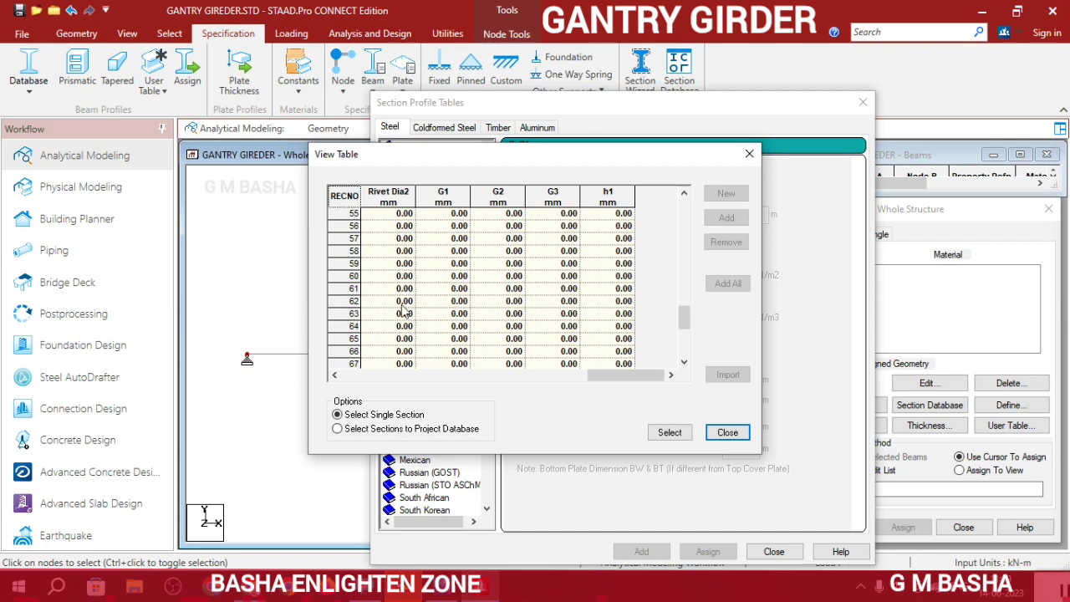
drag(619, 376, 313, 368)
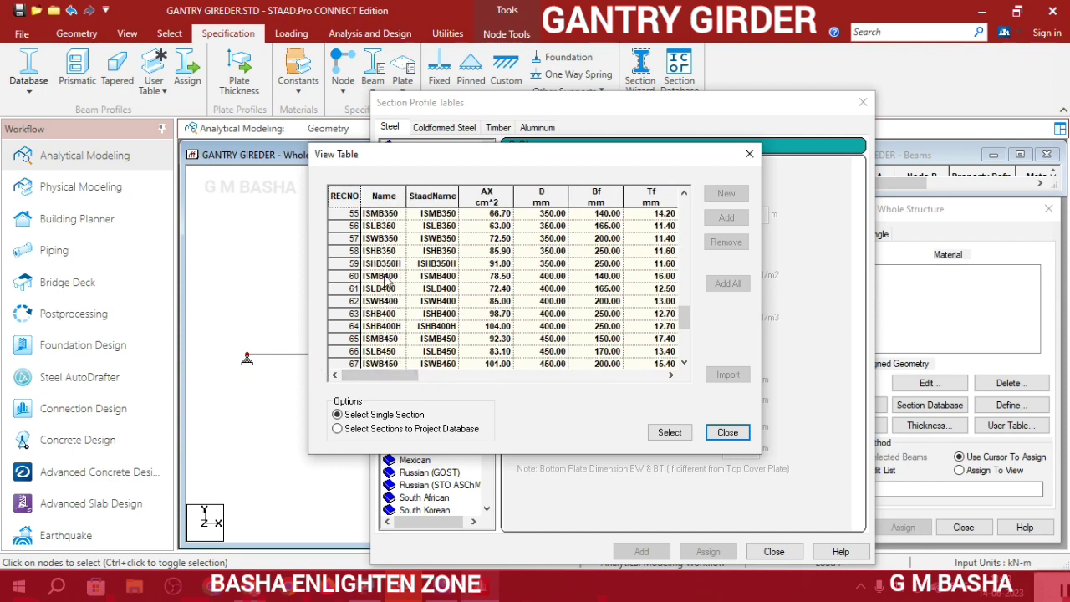
click(669, 432)
Add the Indian ISMB400 S Shape as a single section with STEEL material to the structure's properties
scroll(560, 285, down, 4)
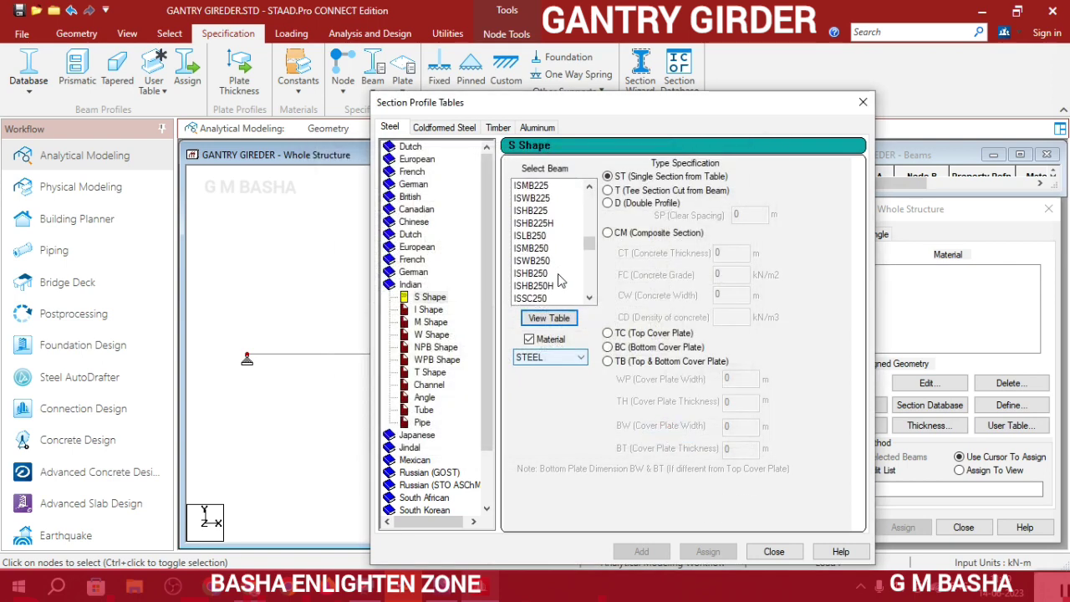
scroll(557, 265, down, 4)
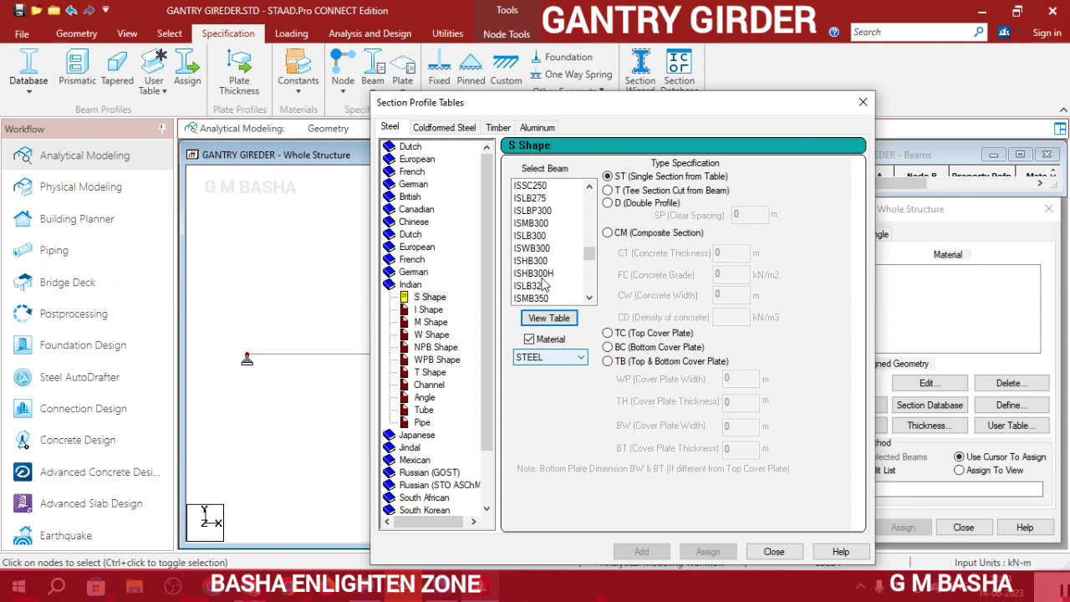
scroll(547, 276, down, 2)
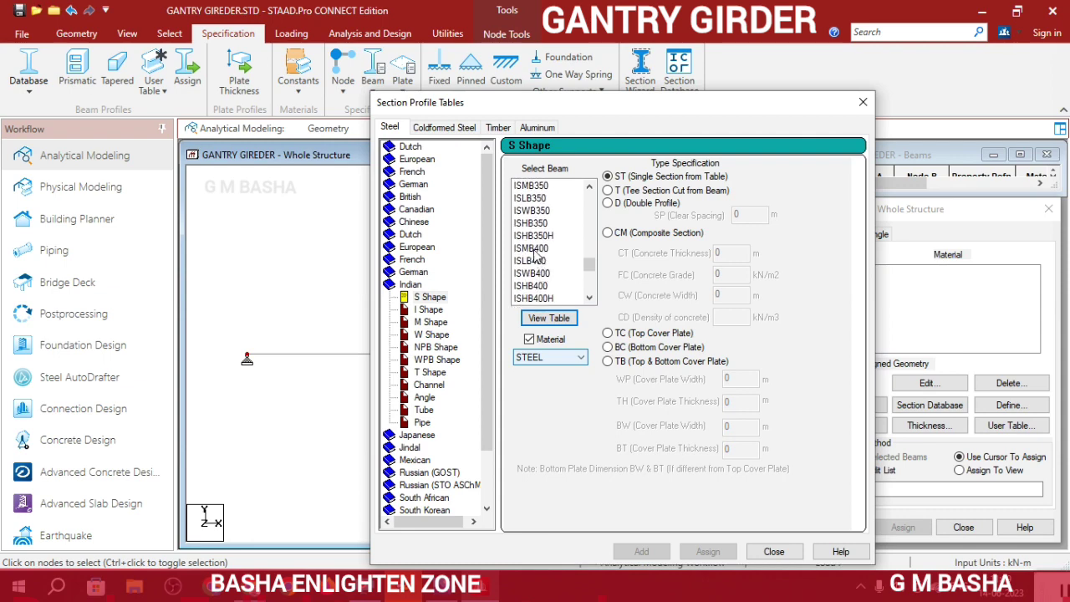
click(534, 249)
click(637, 551)
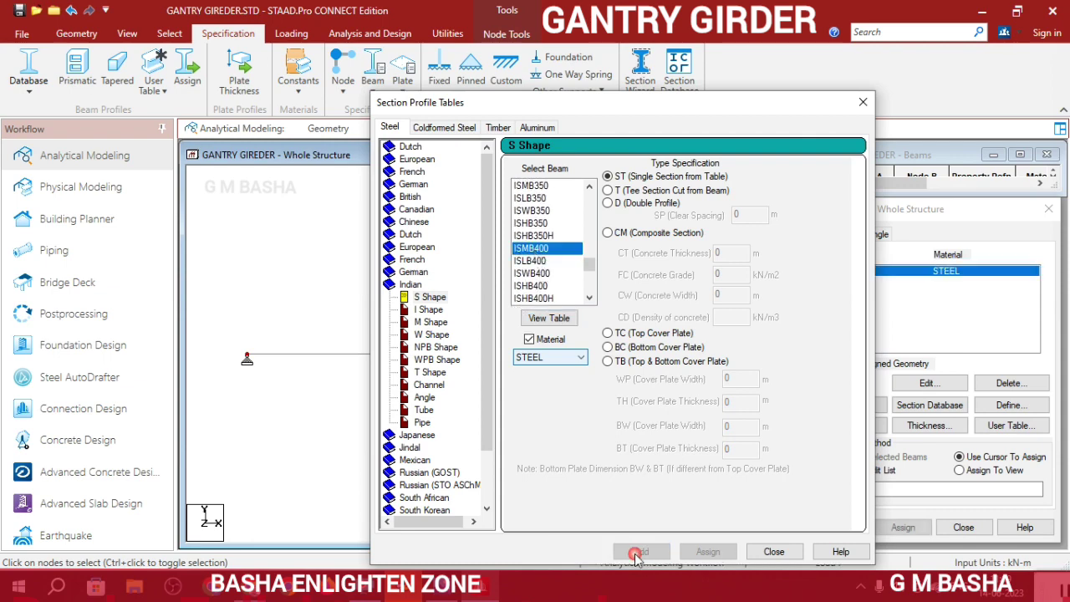
click(773, 553)
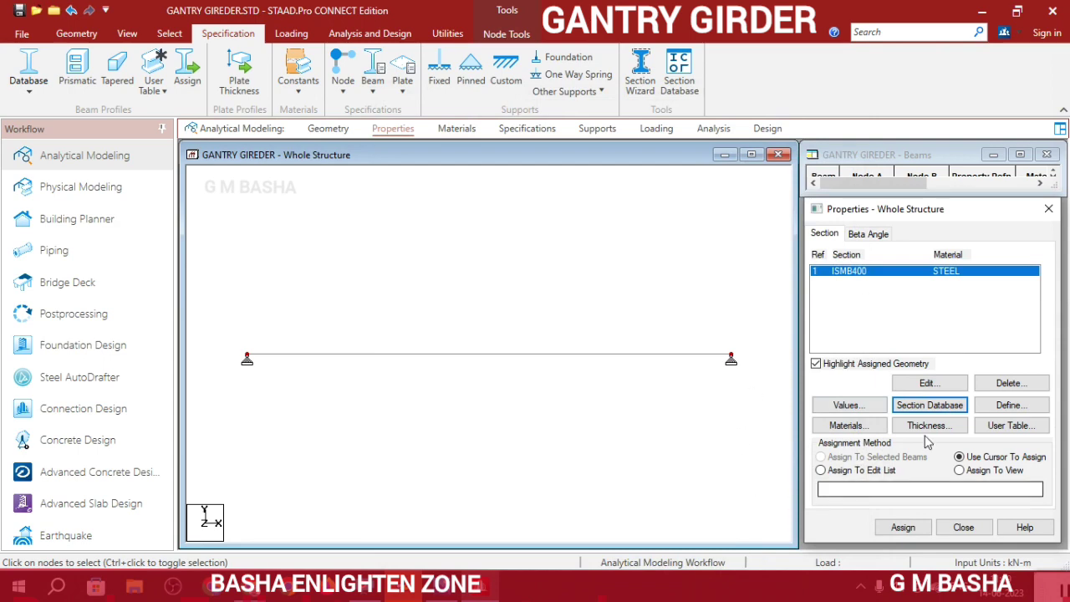
Assign the ISMB400 section to the beam using Assign To Selected Beams
click(581, 354)
click(902, 526)
click(957, 414)
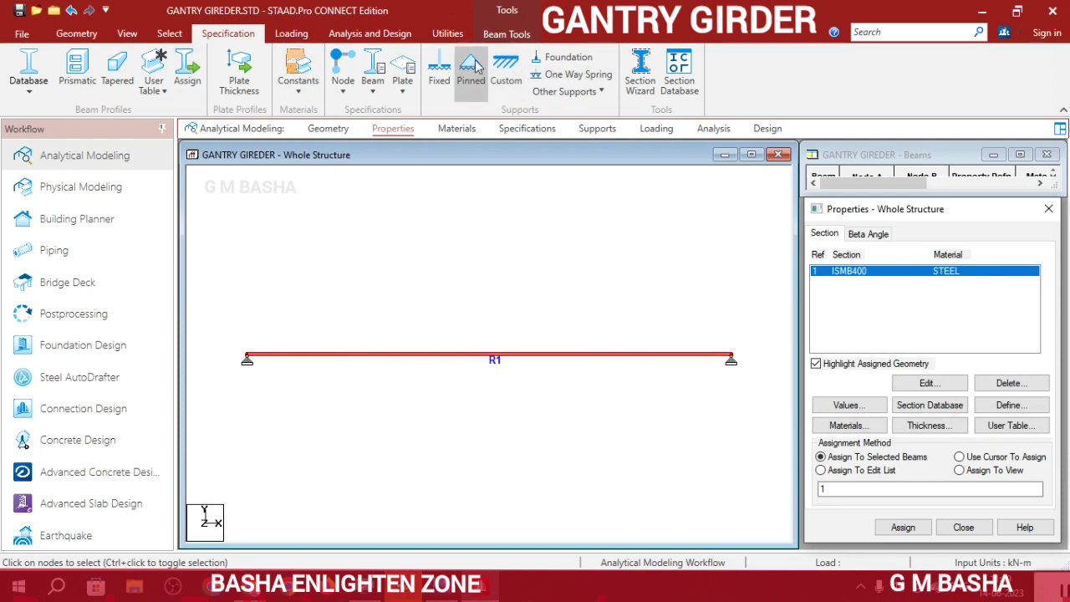
Measure the node-to-node distance between the beam's two supported ends and remove the dimension from the view
click(447, 35)
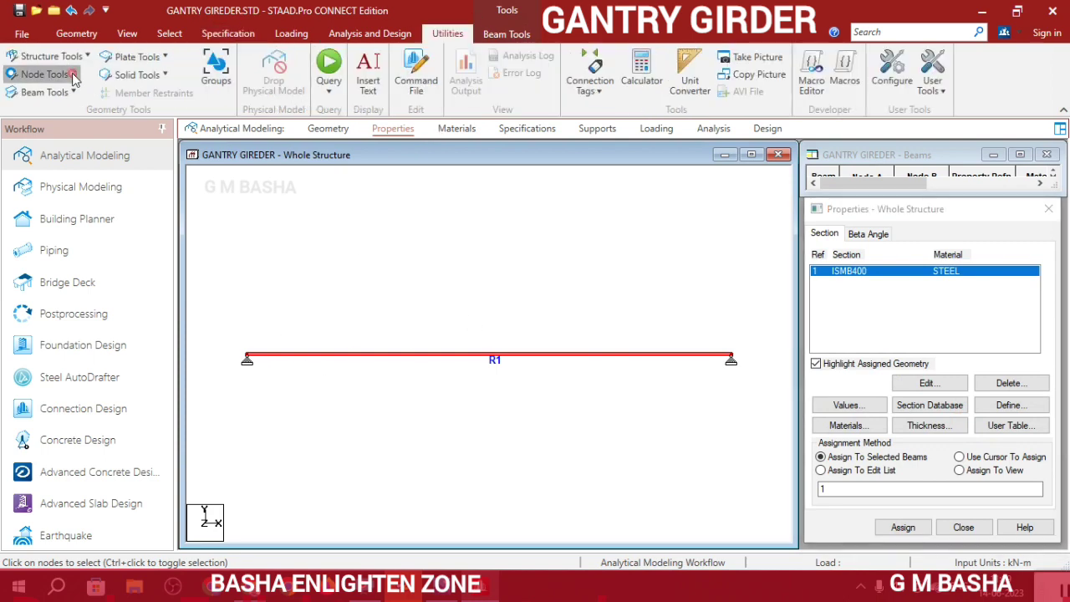
click(46, 73)
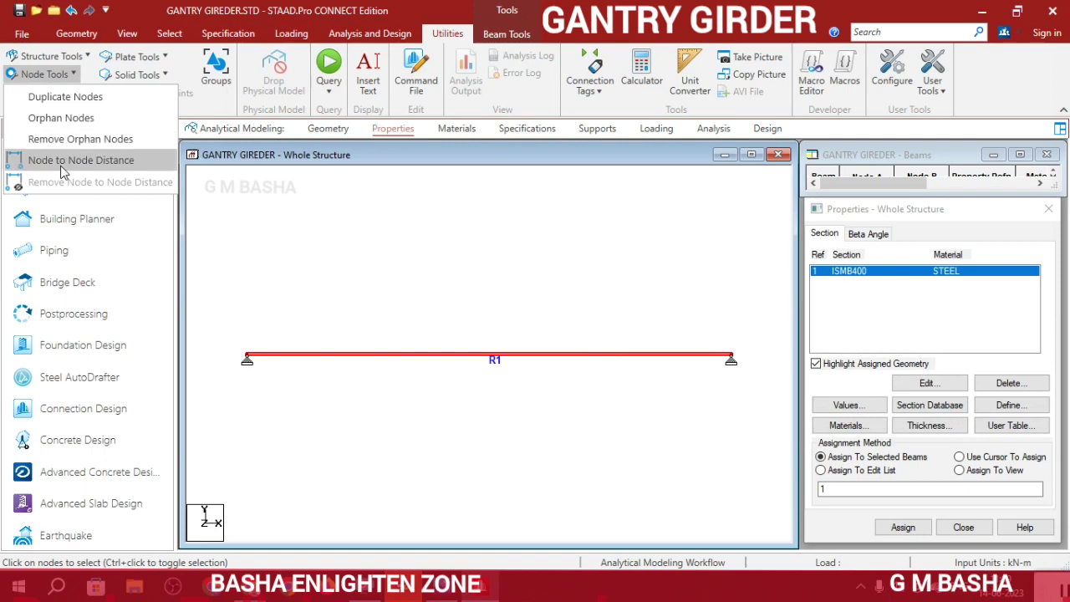
click(58, 160)
click(246, 359)
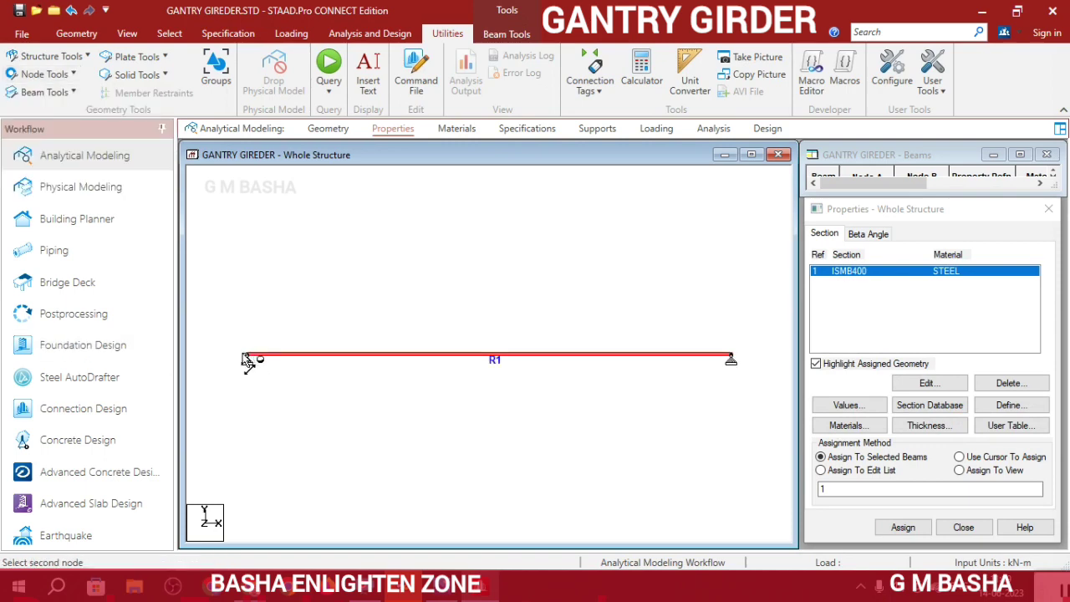
click(731, 360)
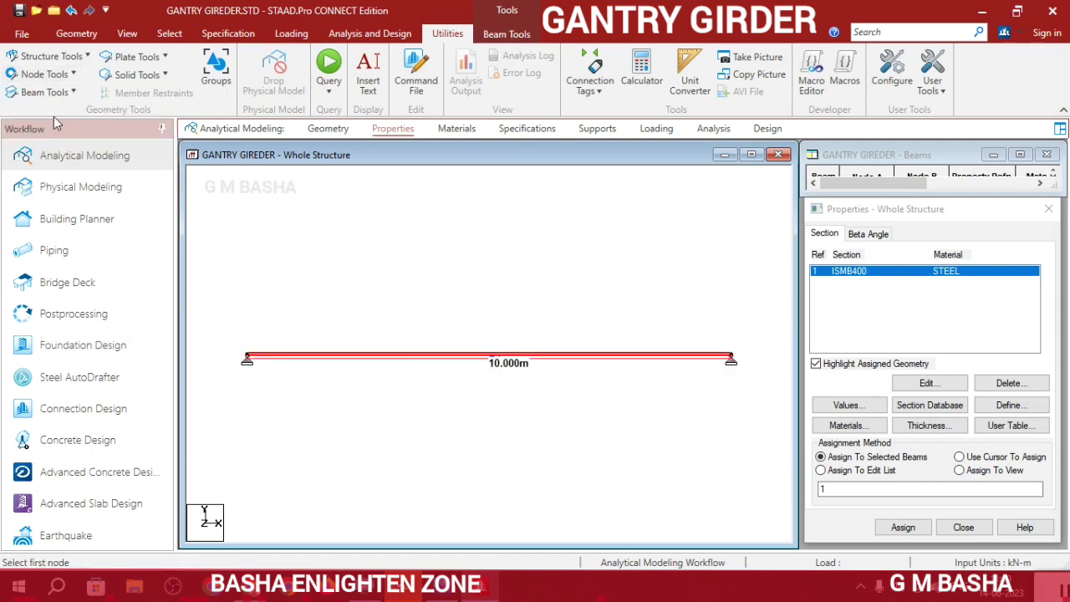
click(59, 79)
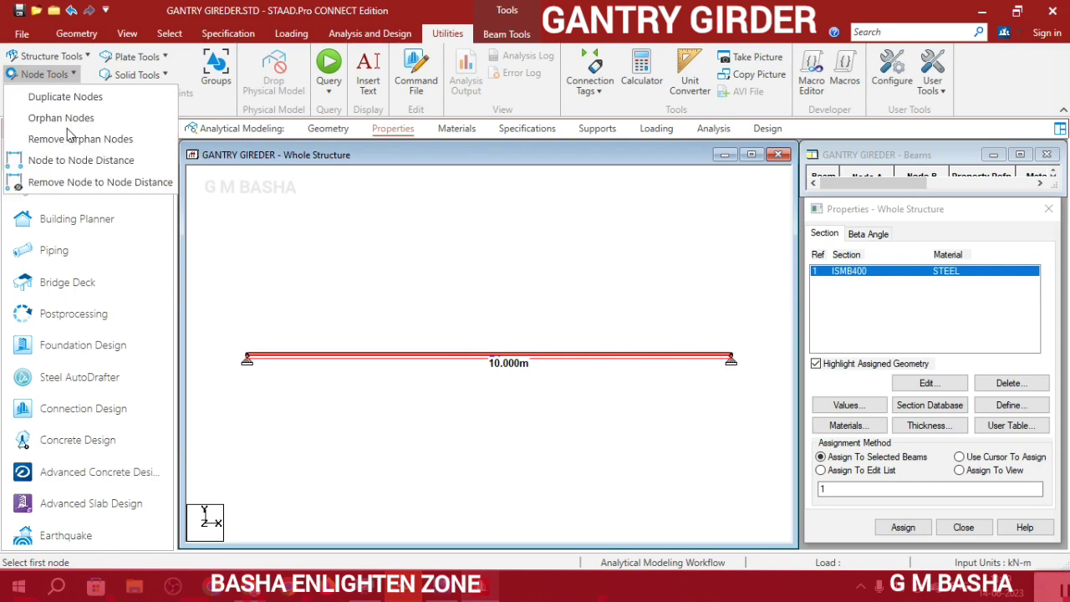
click(74, 182)
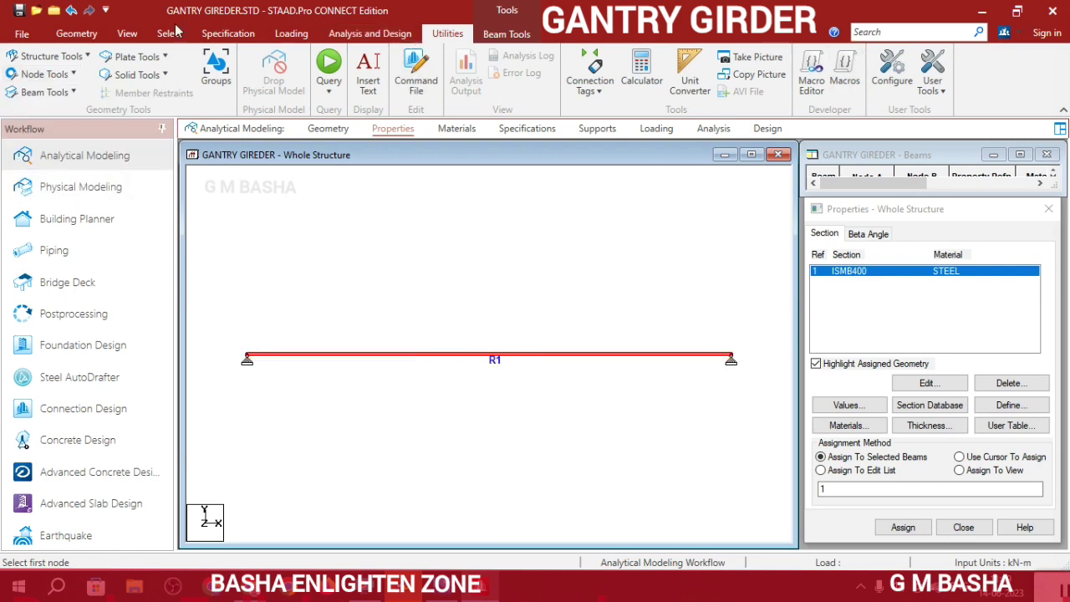
Open the 3D rendering of the girder and inspect its I-shaped profile along the length and end-on
click(127, 33)
click(909, 97)
drag(619, 424, 592, 382)
drag(624, 257, 447, 188)
scroll(477, 310, up, 5)
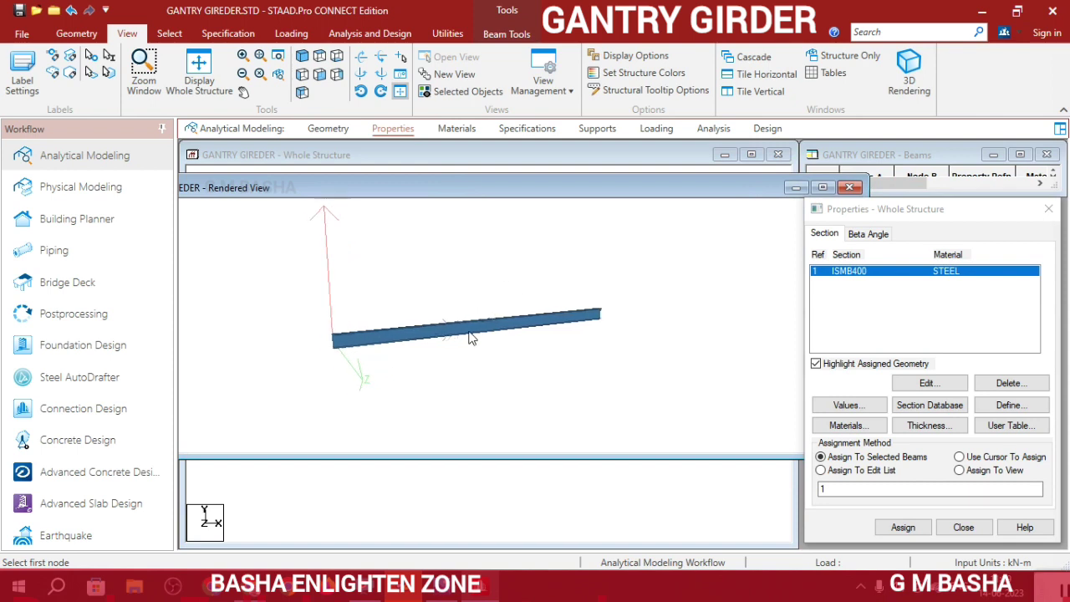
scroll(470, 337, up, 4)
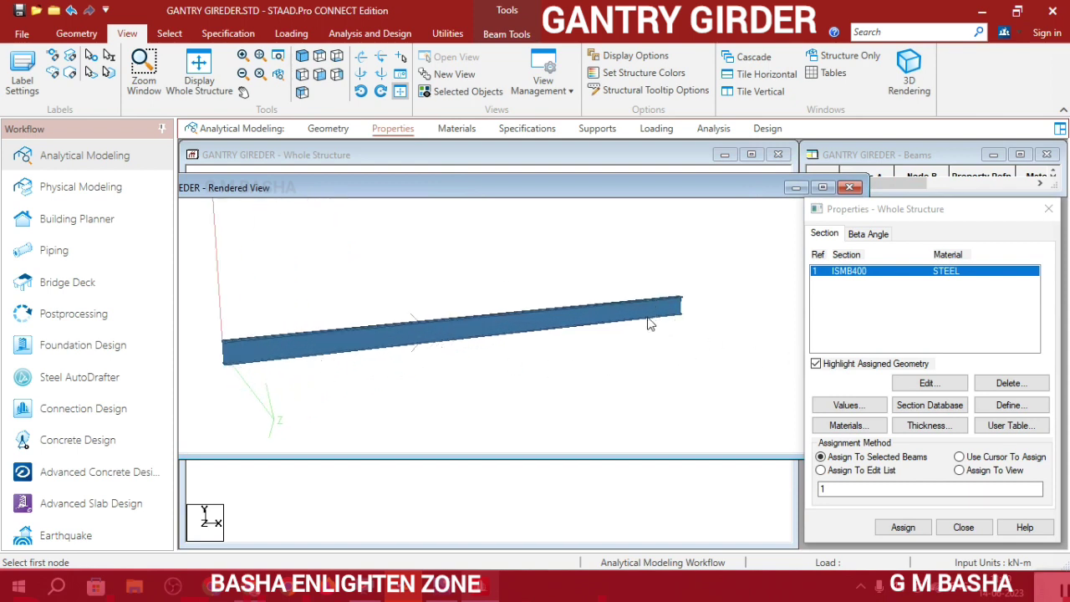
drag(318, 373, 490, 346)
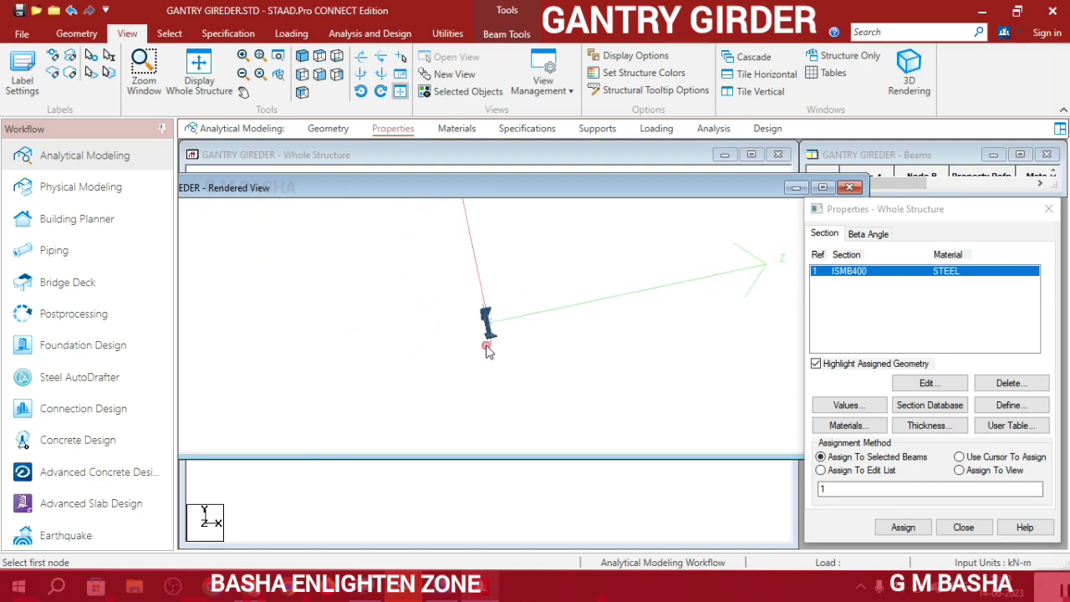
Review the gantry girder diagram gg2.png and the crane illustration on the web page, and return to STAAD.Pro
click(453, 592)
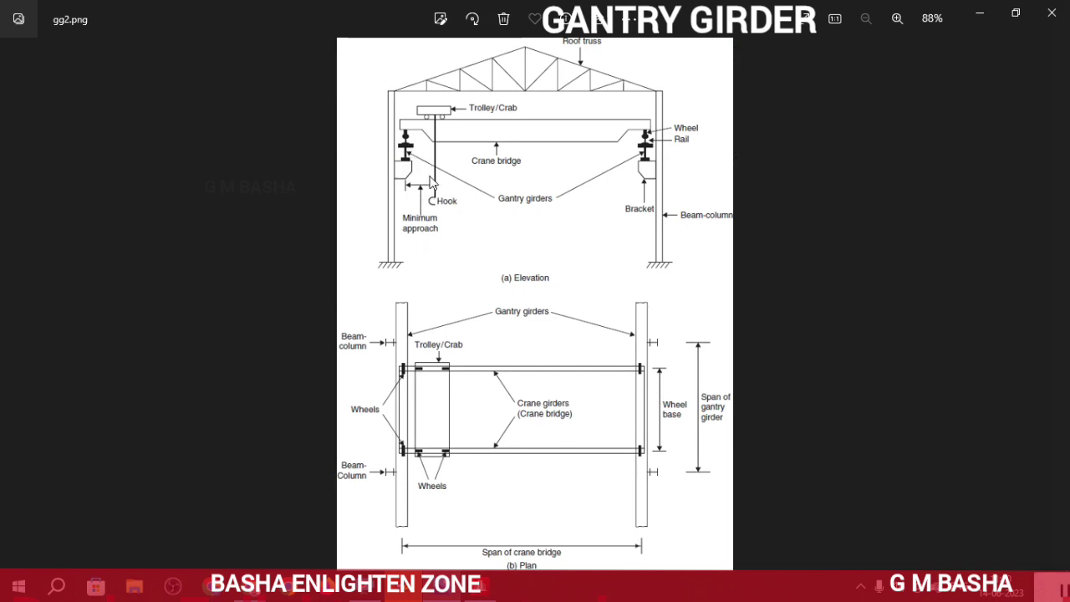
click(1052, 13)
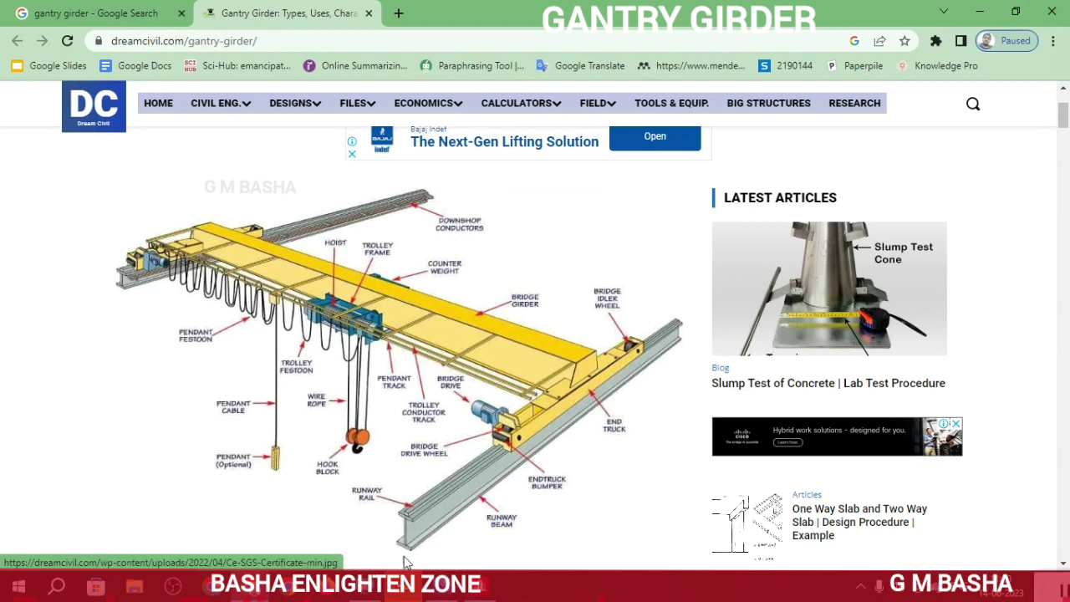
click(482, 585)
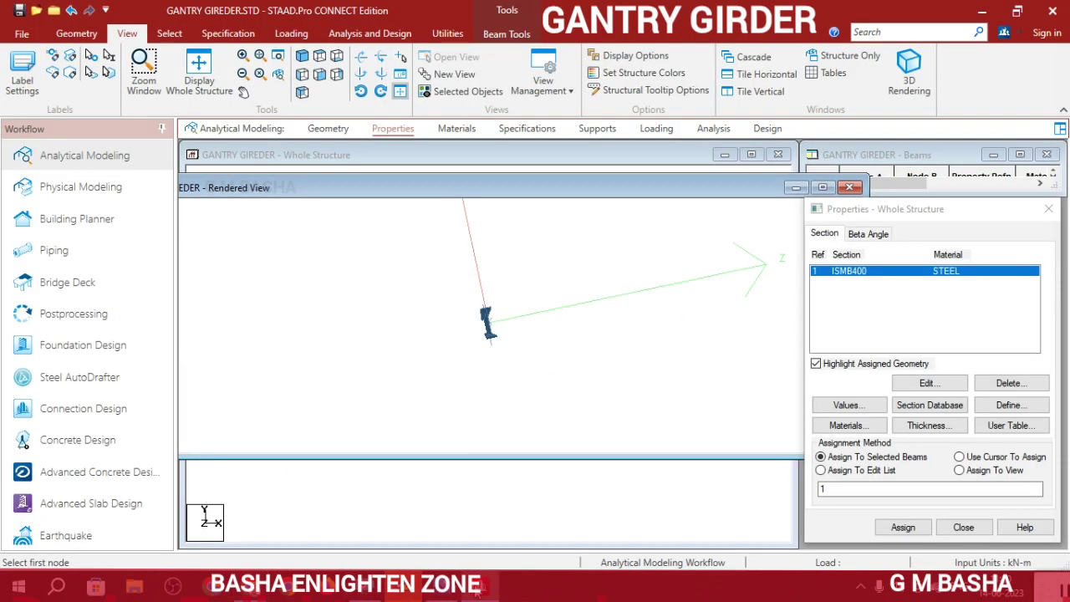
Inspect the rendered girder from the side and close the rendered view
shift+middle_drag(484, 365, 378, 364)
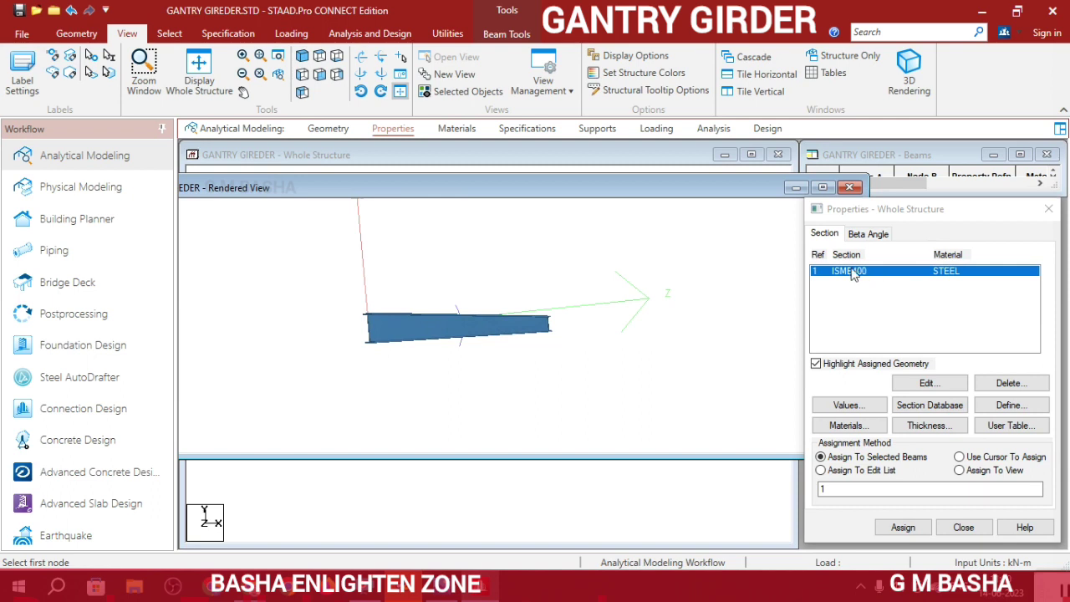
click(851, 189)
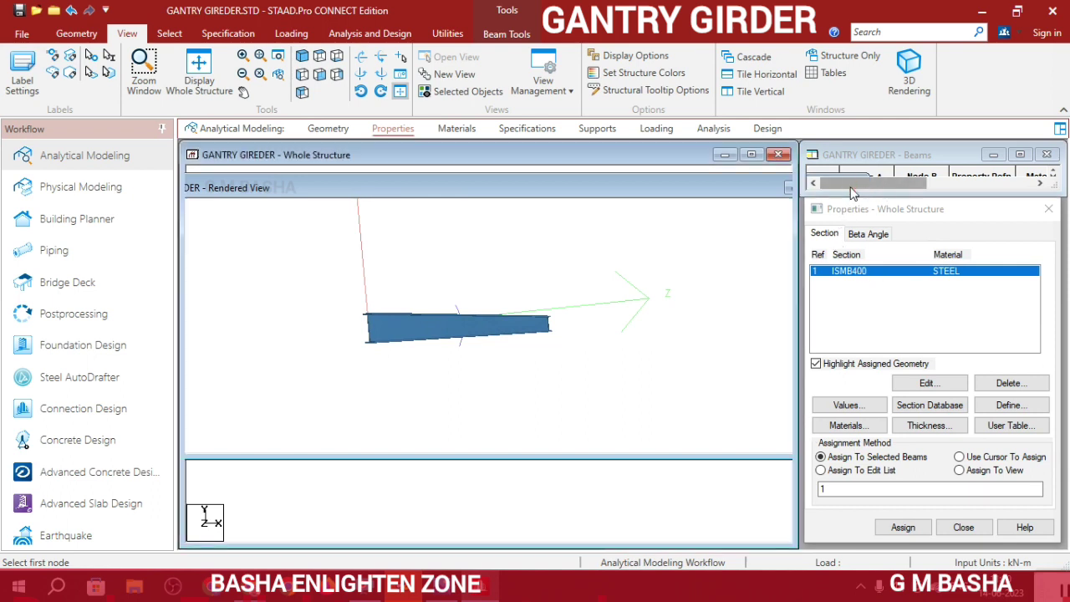
click(769, 205)
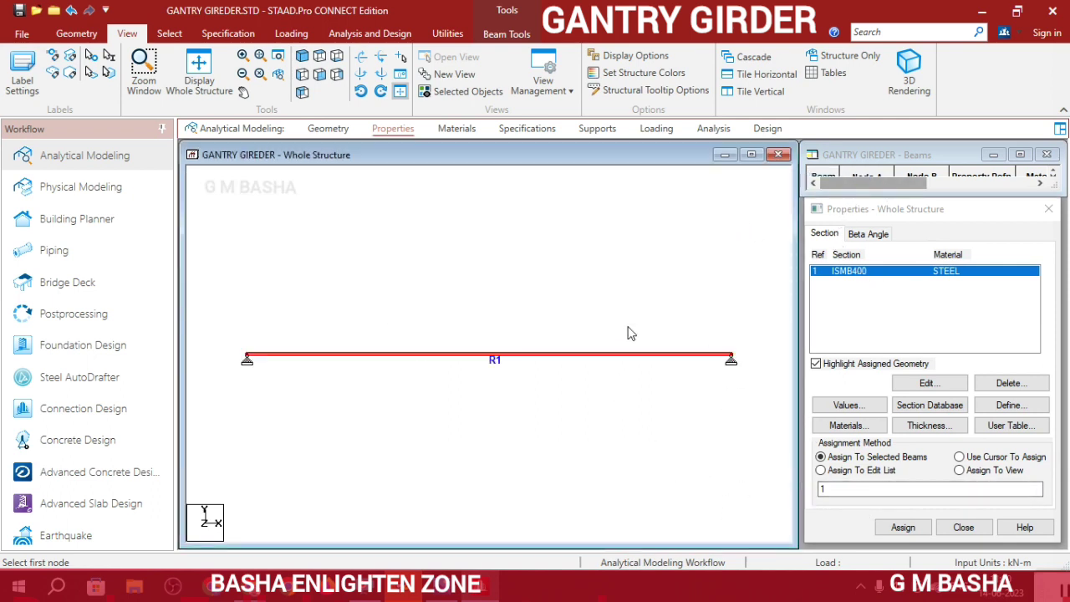
Create primary load case 1 titled LOAD CASE 1 with the Dead loading type
click(656, 130)
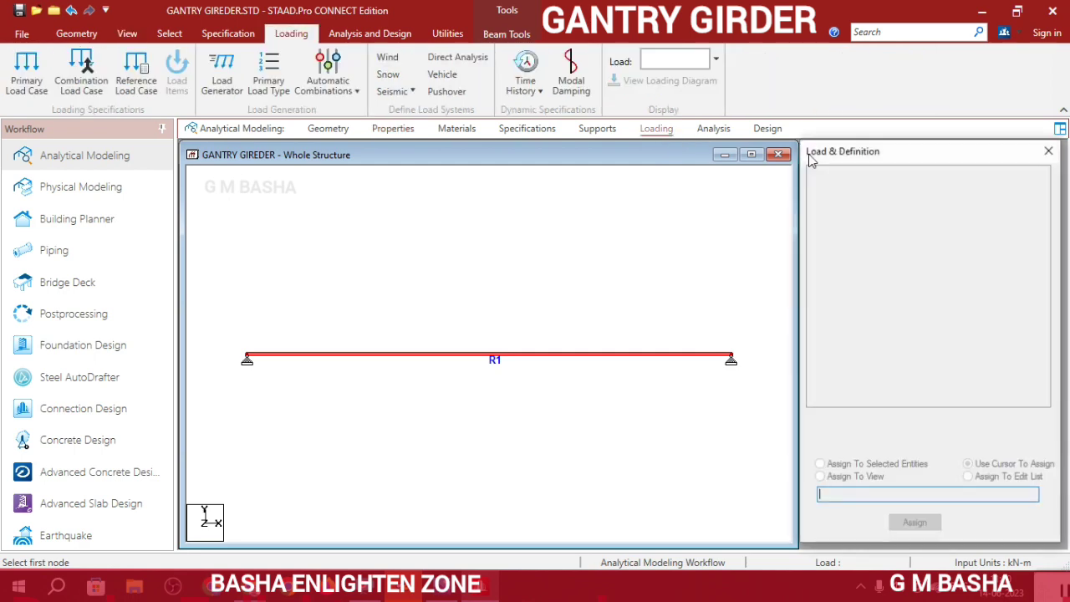
click(910, 187)
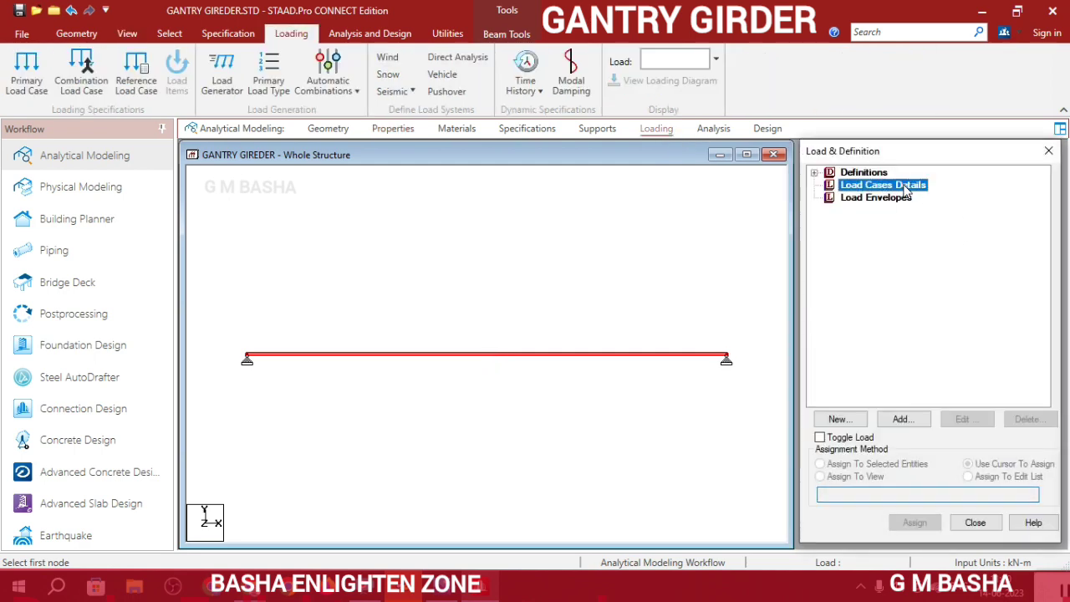
click(905, 420)
click(903, 420)
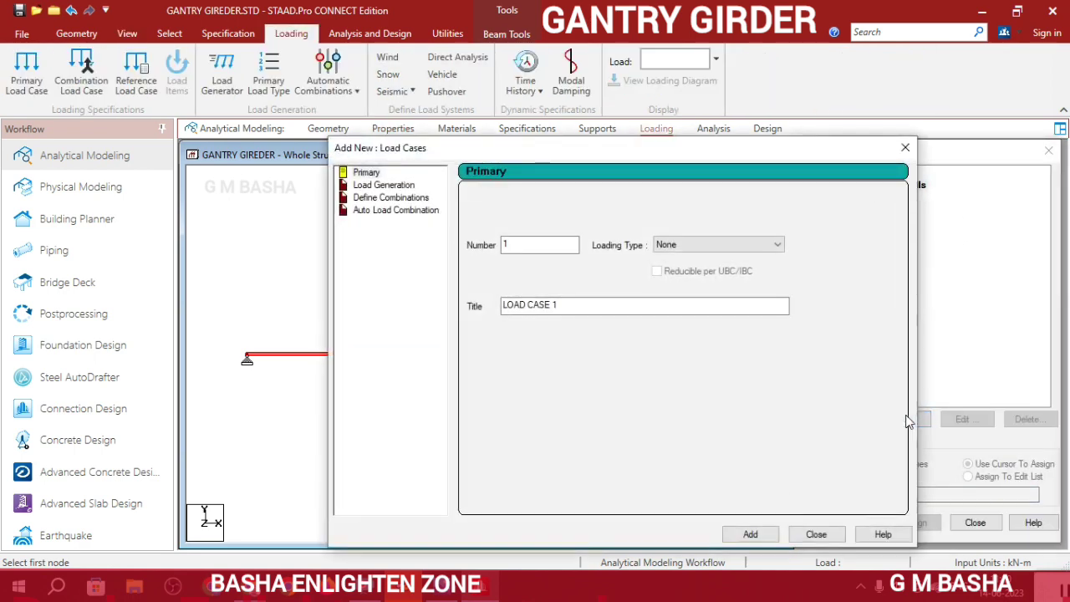
click(738, 244)
click(726, 259)
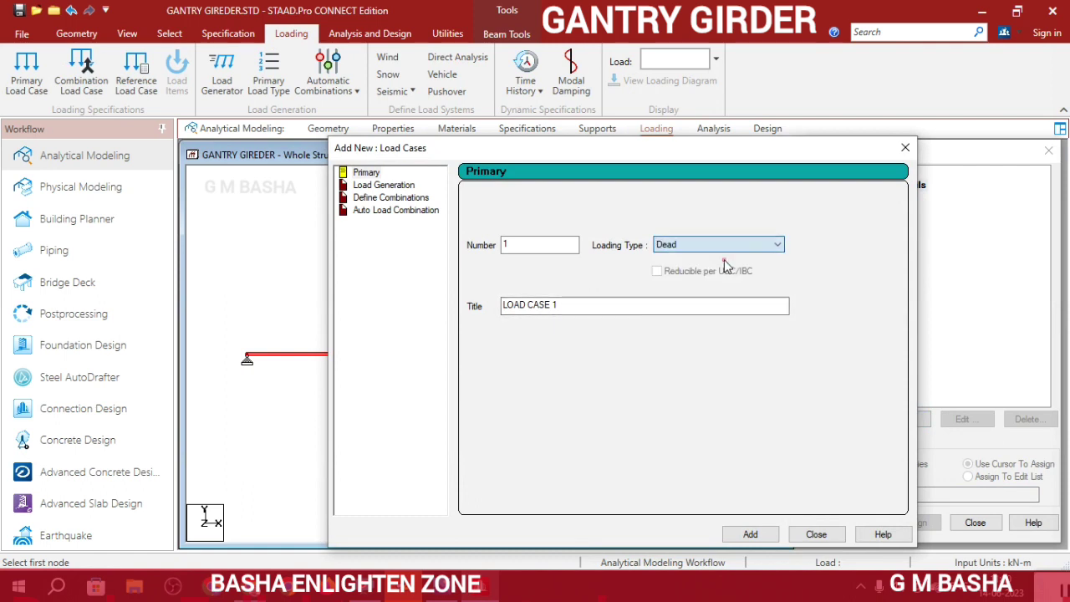
click(748, 535)
click(796, 539)
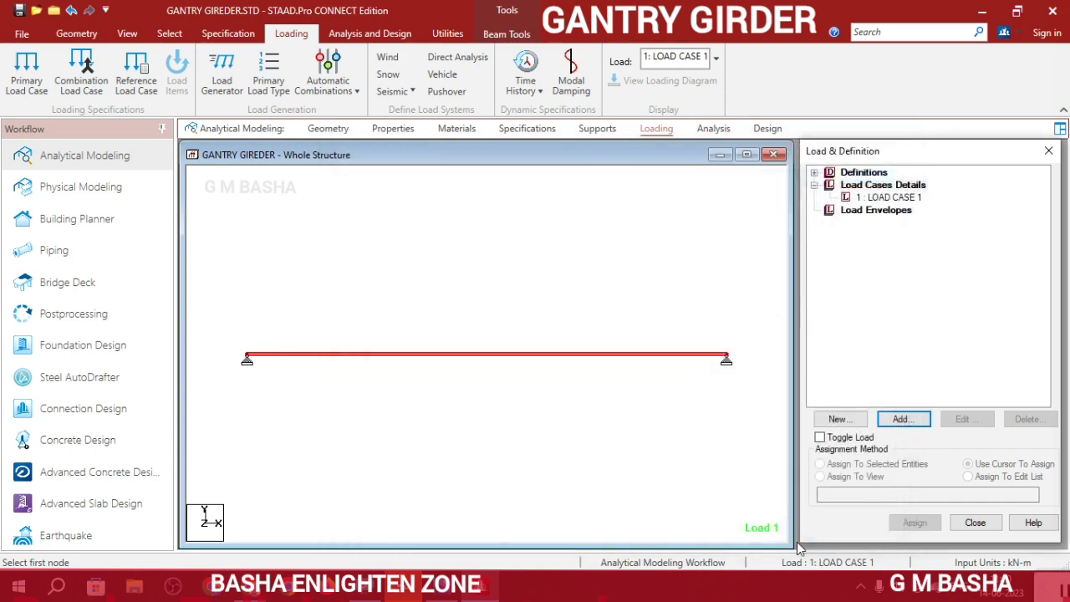
Create primary load case 2 titled LOAD CASE 2 with the Live loading type
click(896, 187)
click(886, 421)
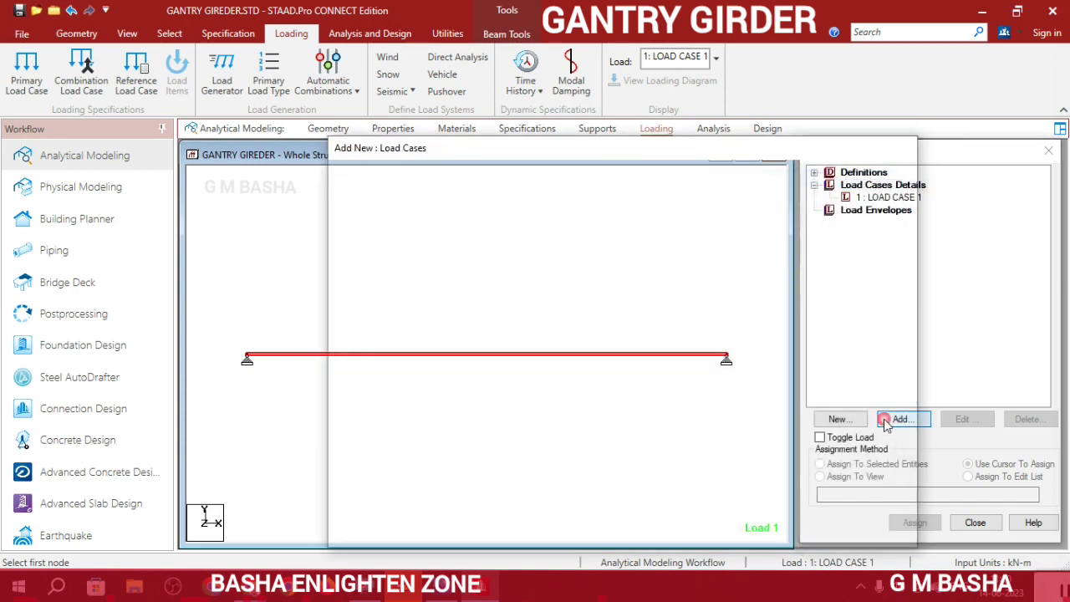
click(701, 244)
click(697, 270)
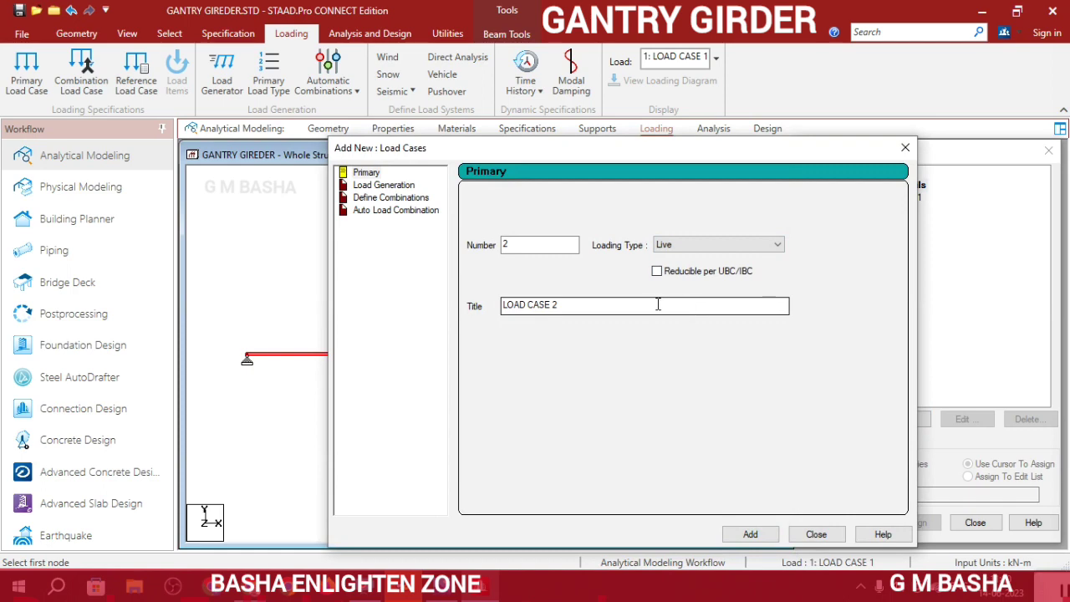
click(752, 534)
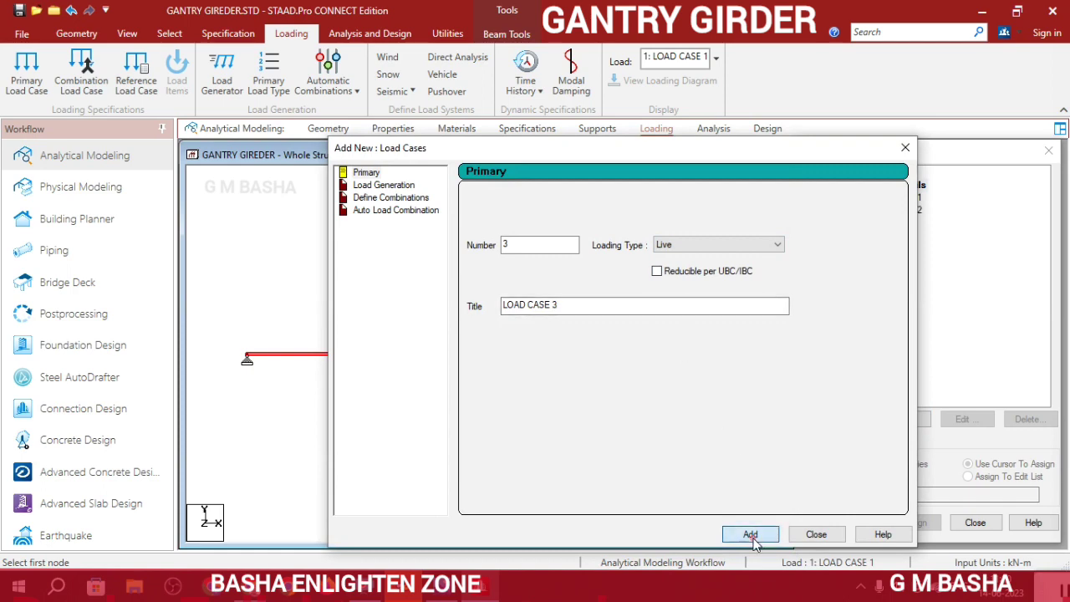
click(905, 151)
Add a selfweight load in the Y direction with factor -1 to LOAD CASE 1
click(906, 210)
click(907, 199)
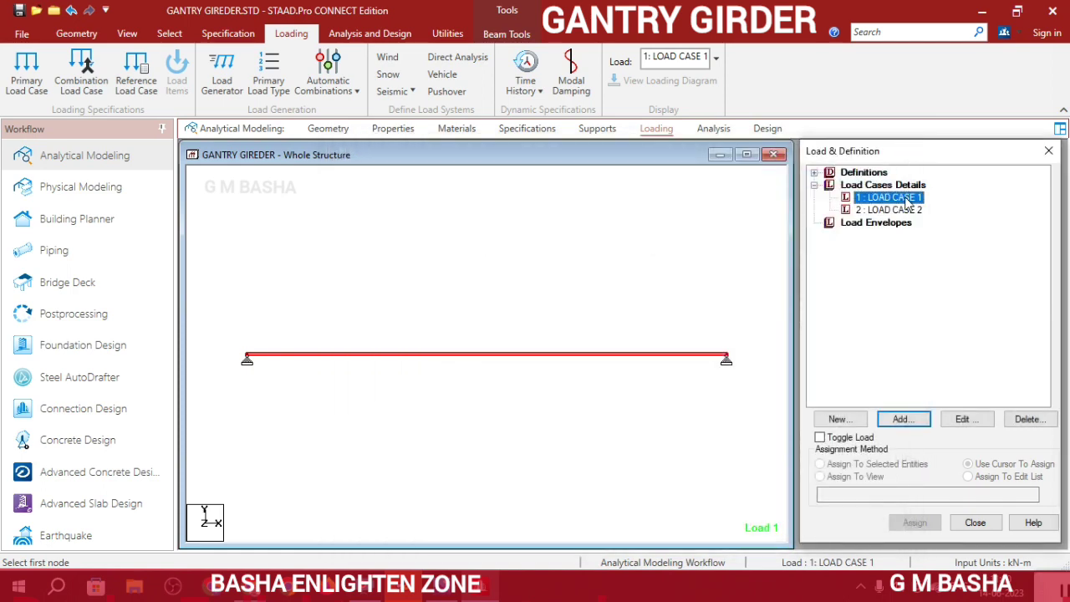
click(902, 419)
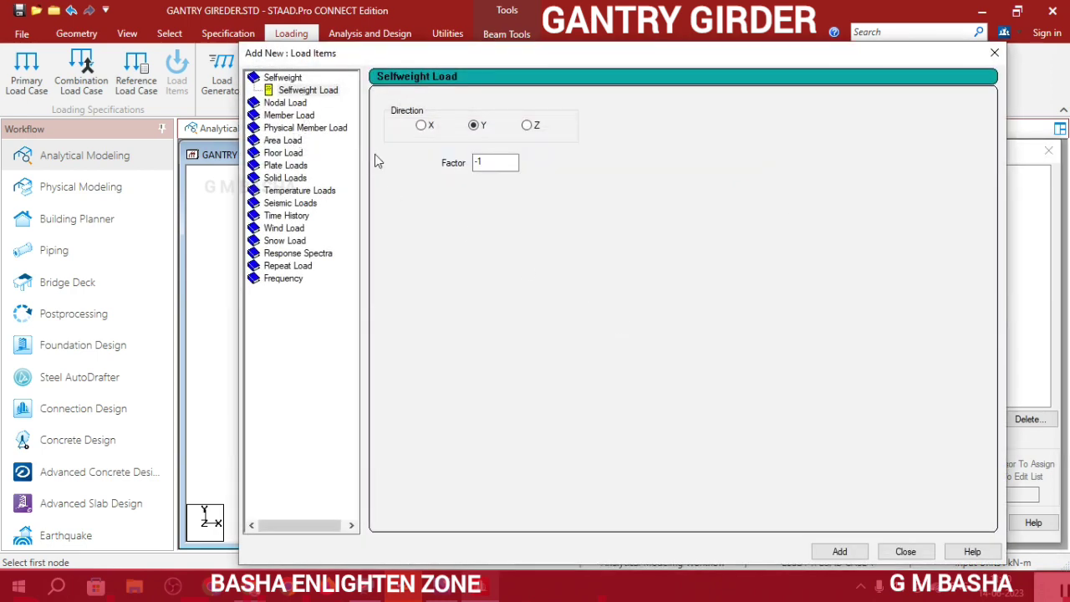
click(839, 551)
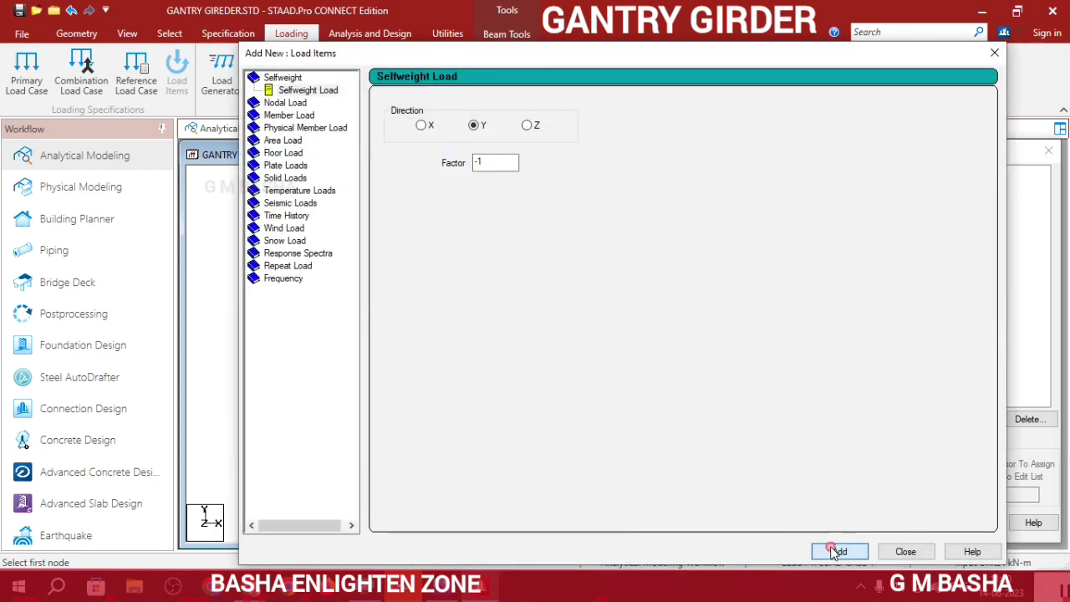
click(903, 552)
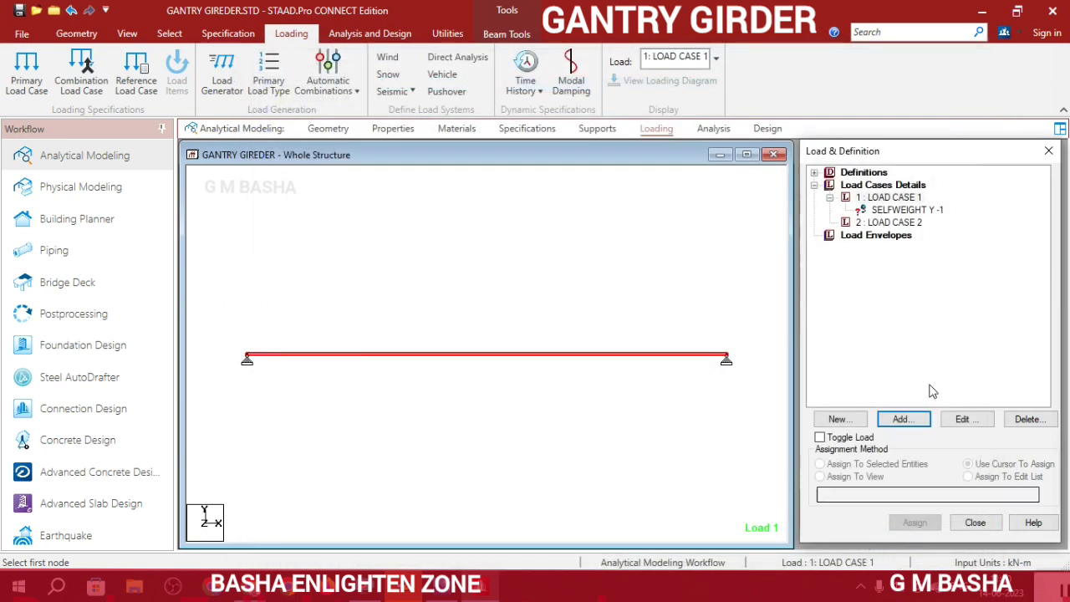
Add two concentrated member forces of -20 kN in GY to LOAD CASE 2, one with d1 3 m and one with d2 6 m
click(902, 223)
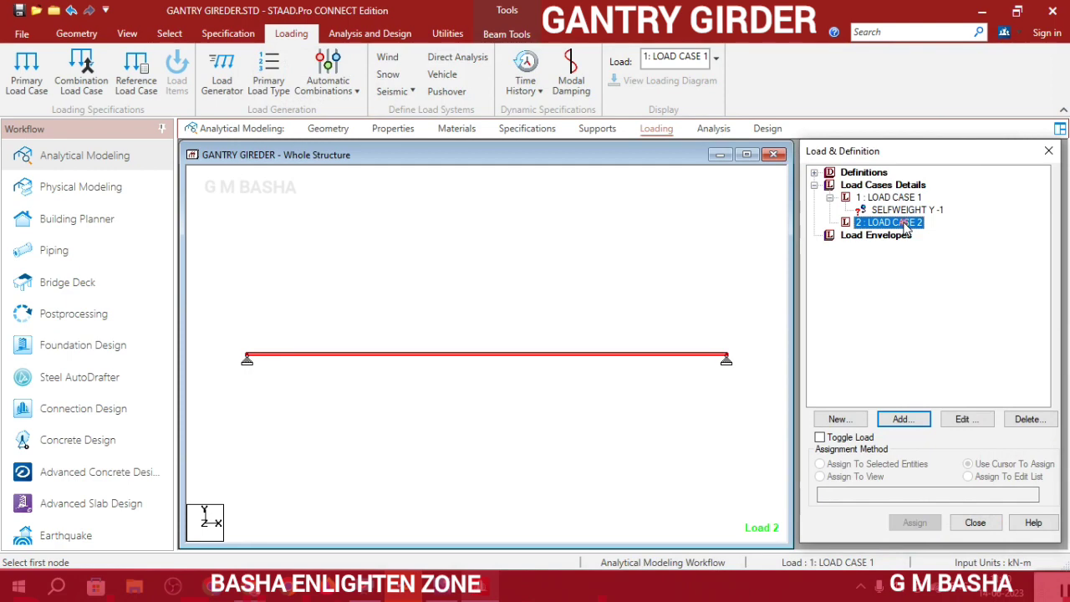
click(900, 420)
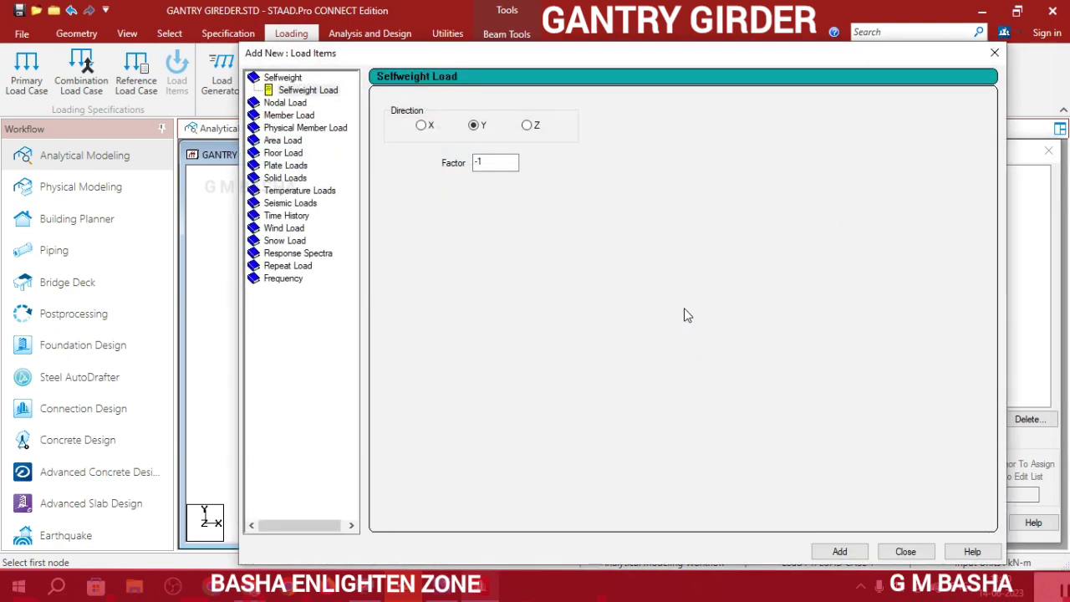
click(303, 117)
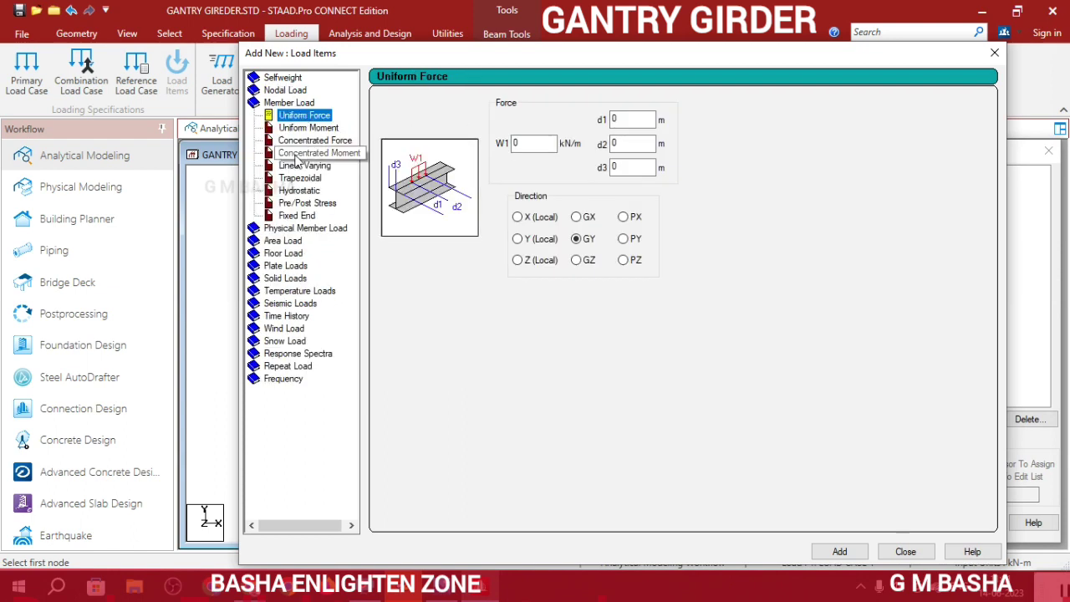
click(302, 141)
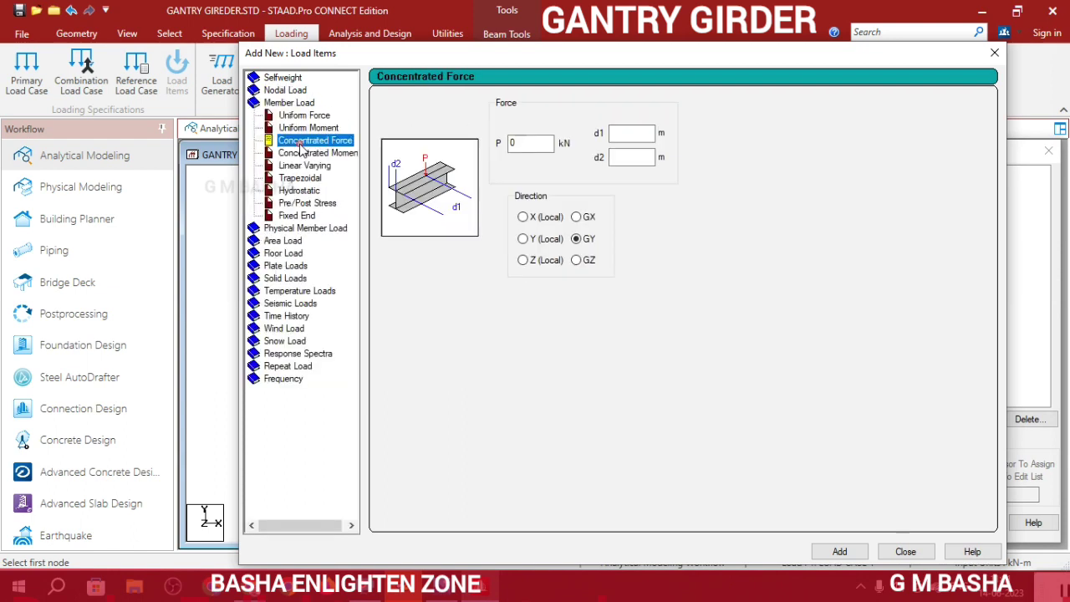
double_click(513, 143)
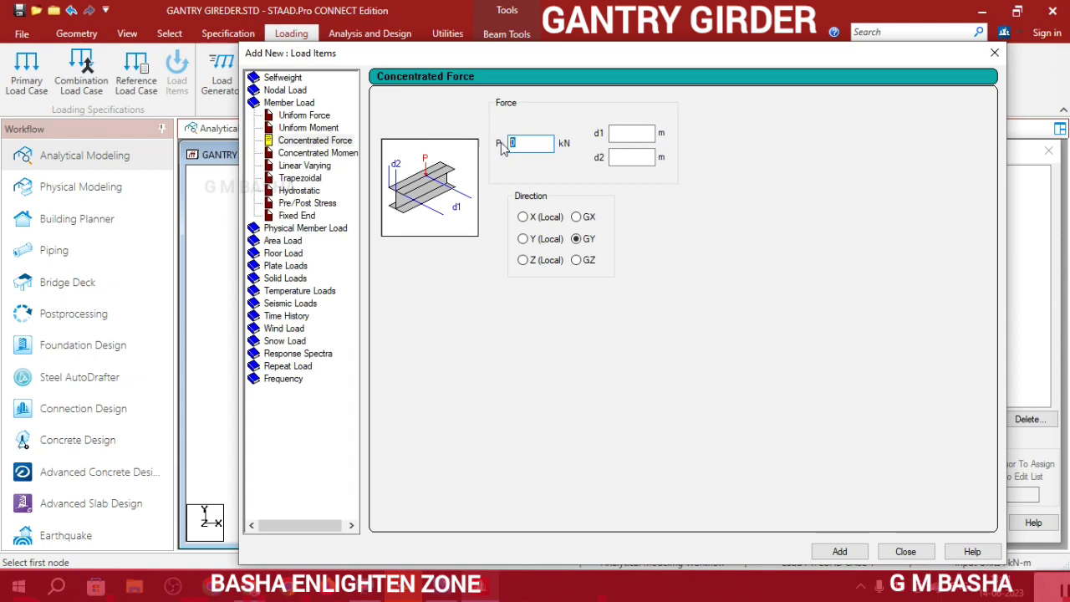
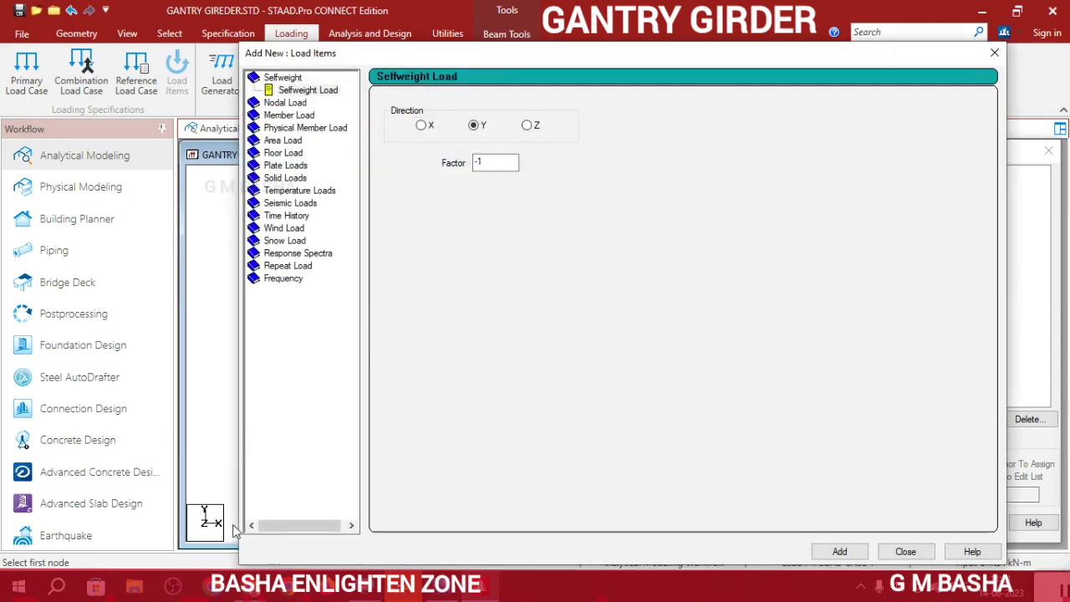
click(288, 115)
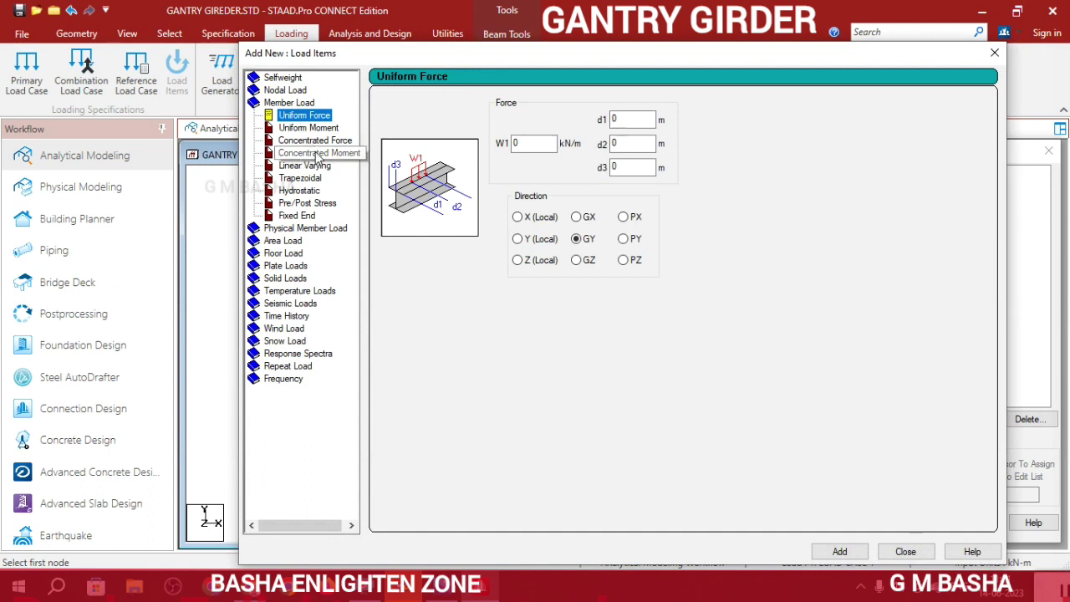
click(314, 141)
click(520, 139)
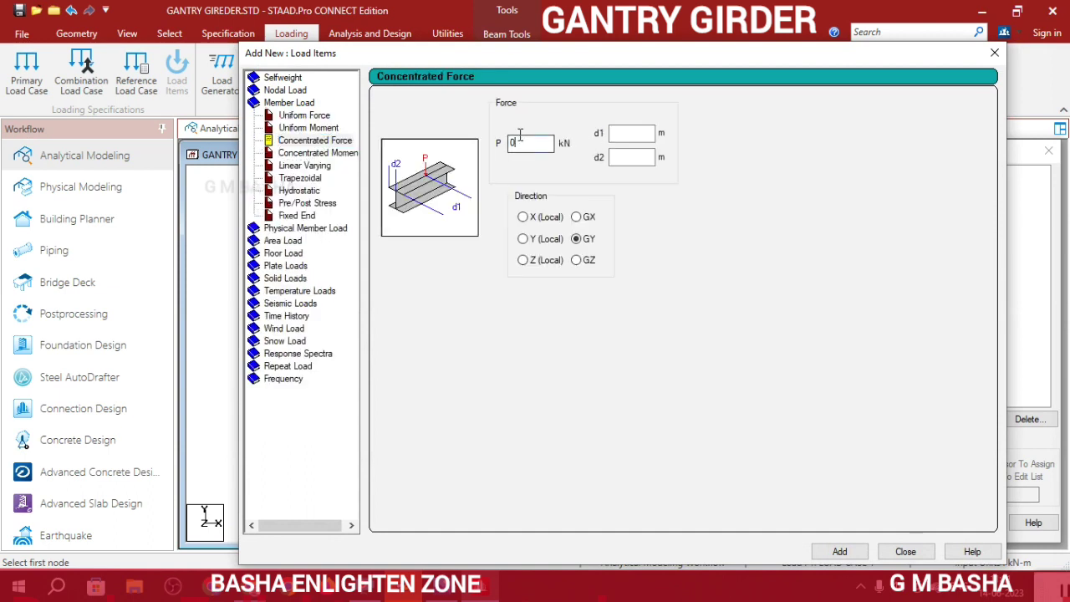
text(-20)
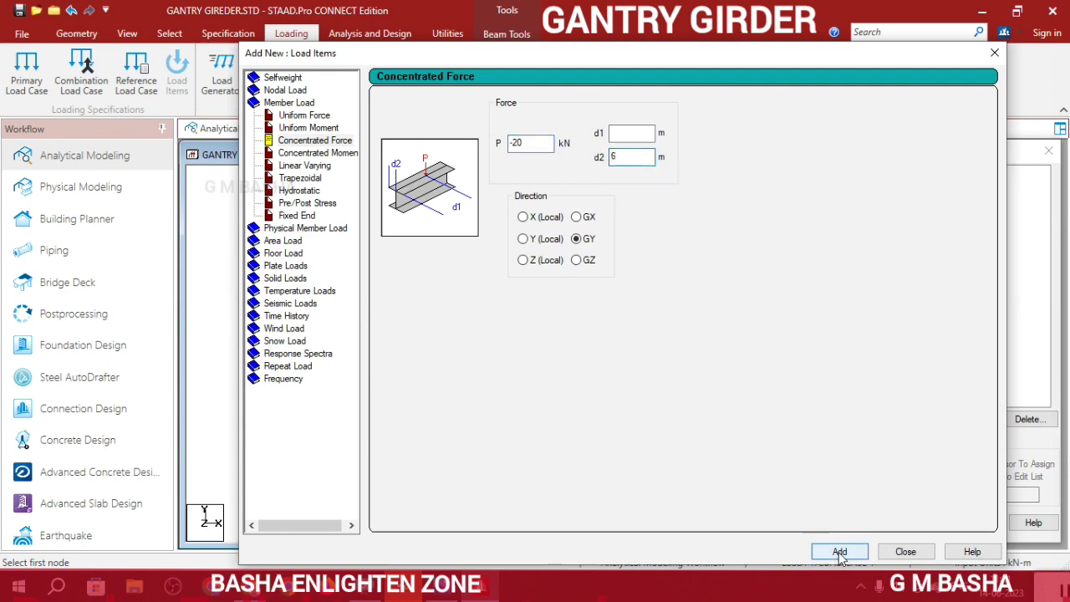
click(904, 552)
Assign the selfweight load of LOAD CASE 1 to the girder with the Assign To View method
click(907, 210)
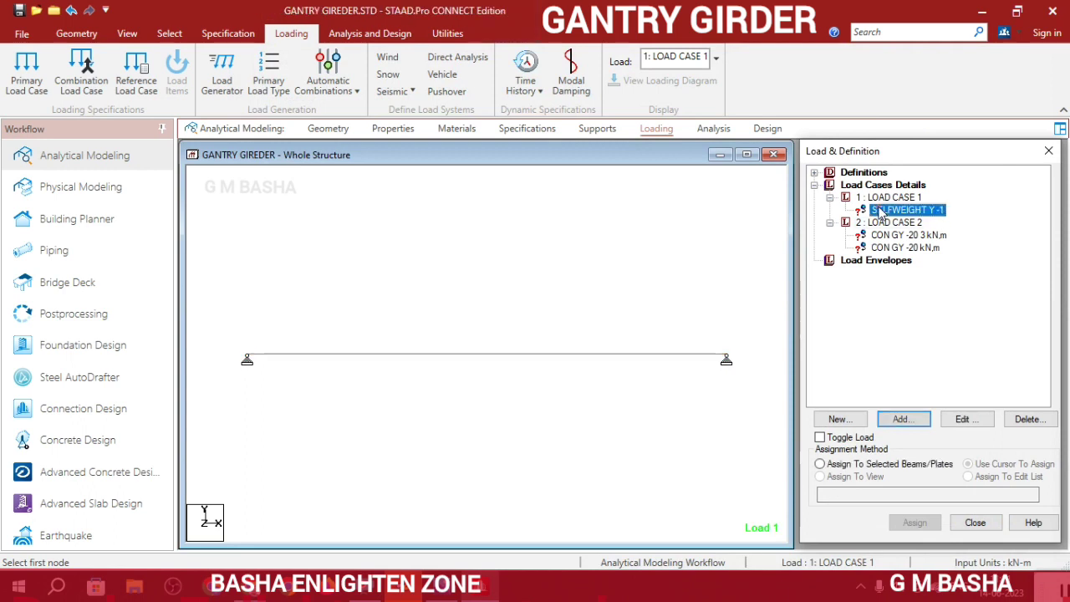
click(915, 523)
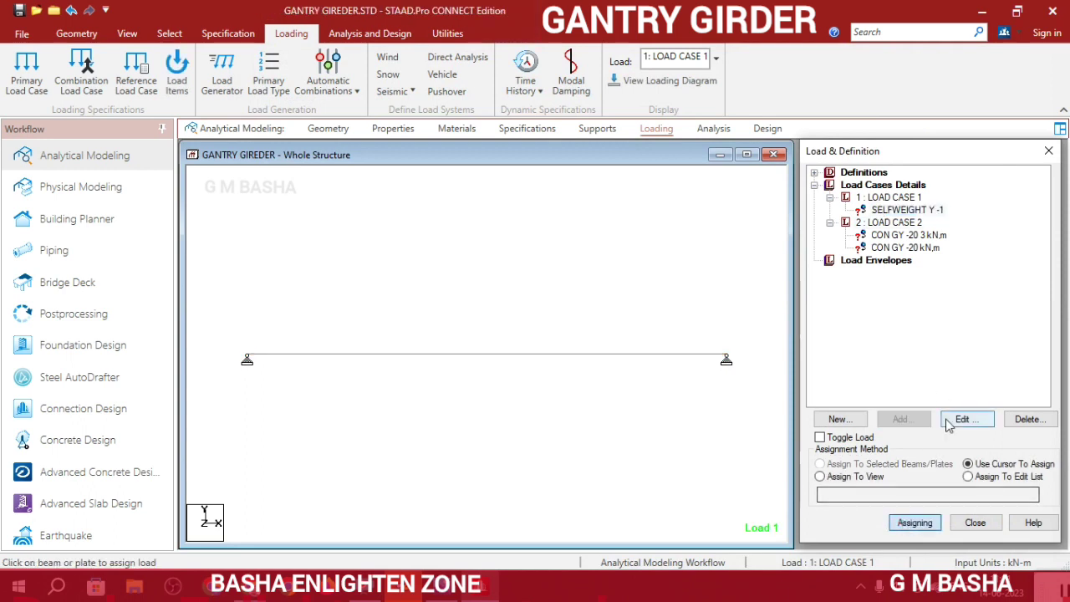
click(819, 477)
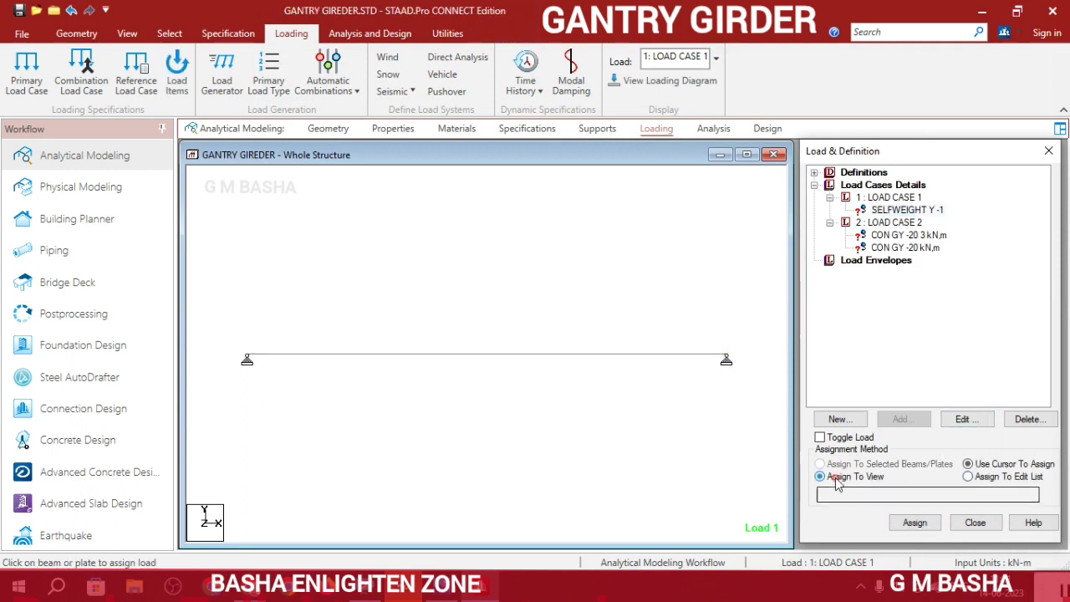
click(919, 523)
click(956, 381)
Assign both -20 kN concentrated forces of LOAD CASE 2 to the girder with the Assign To View method
click(909, 235)
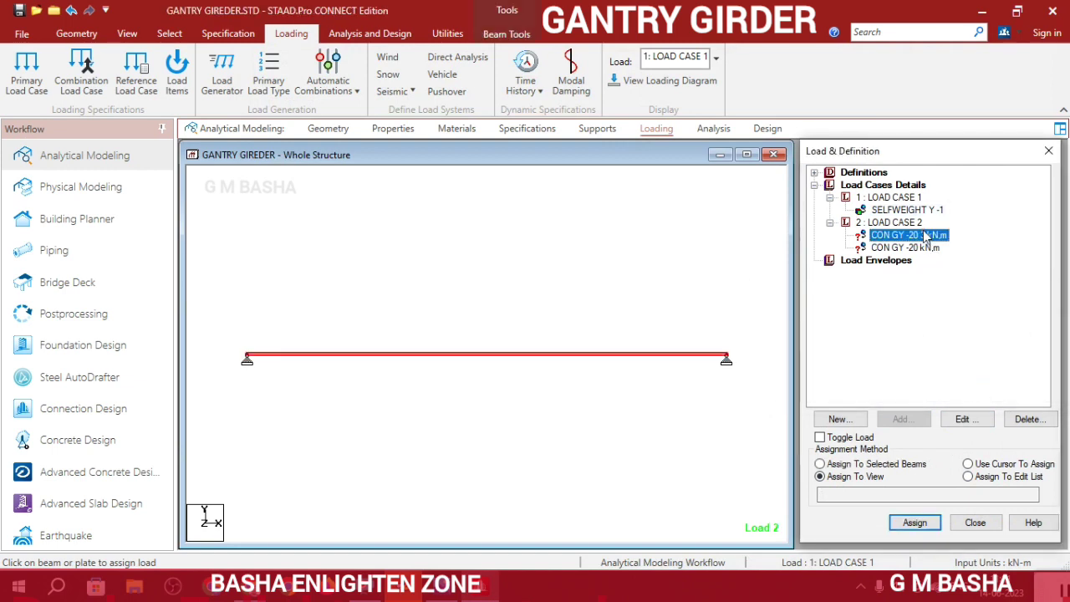
click(916, 523)
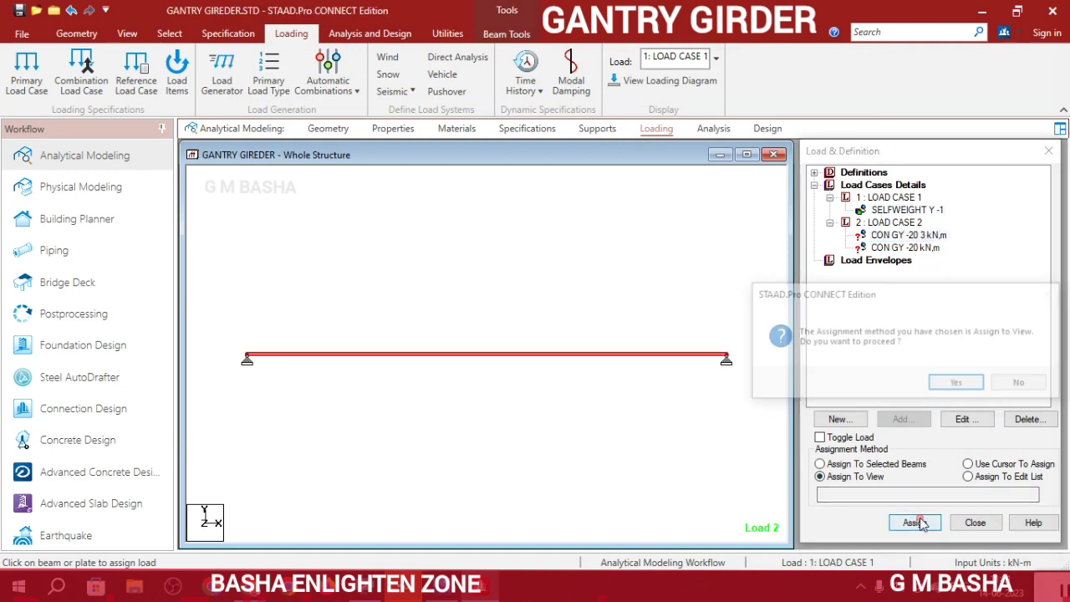
click(964, 383)
click(915, 236)
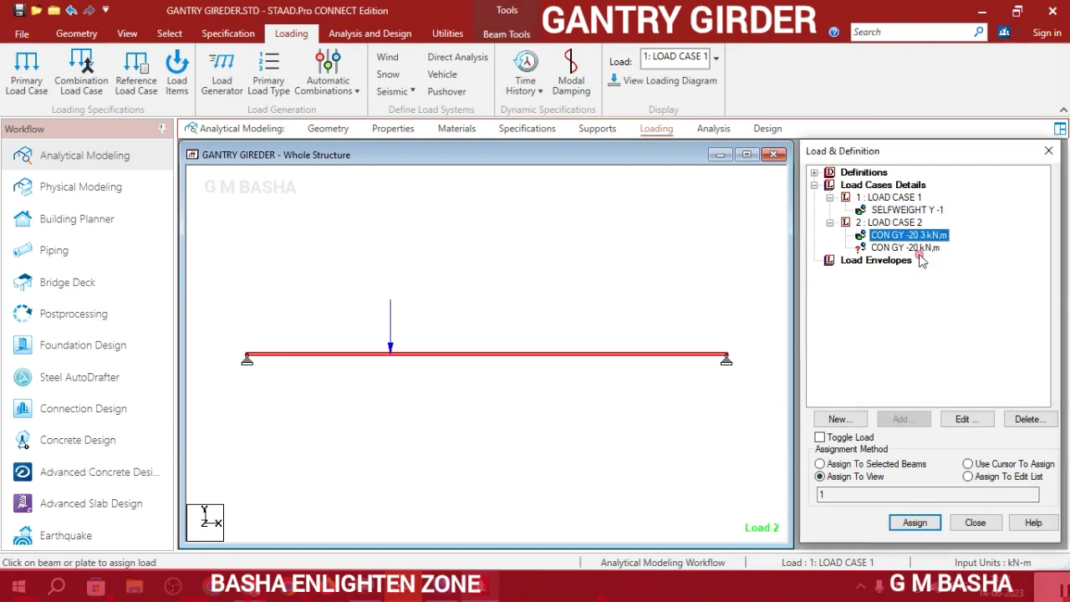
click(915, 523)
click(958, 382)
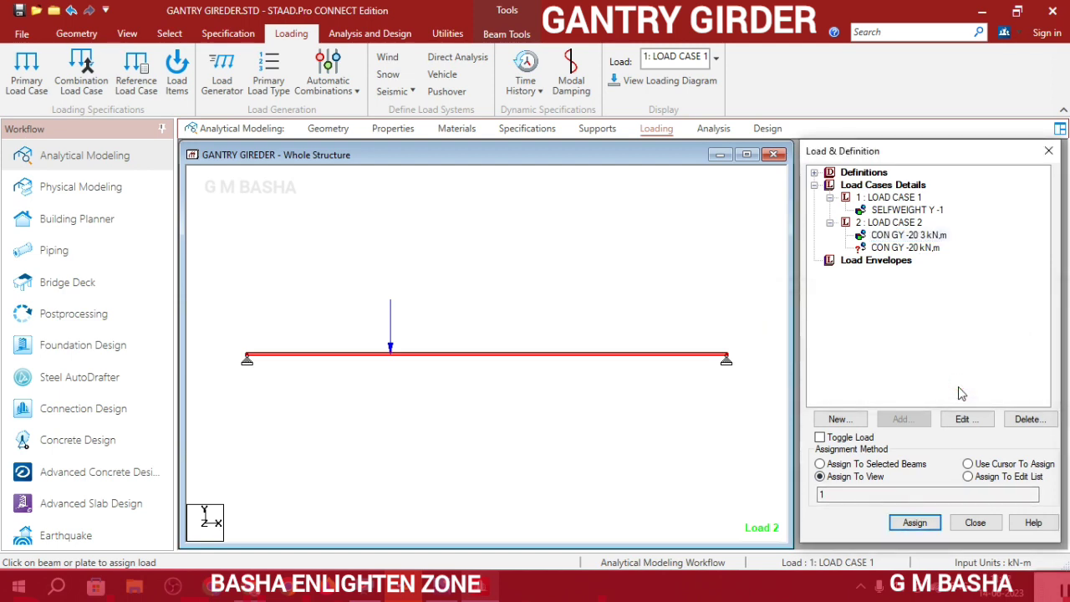
click(909, 247)
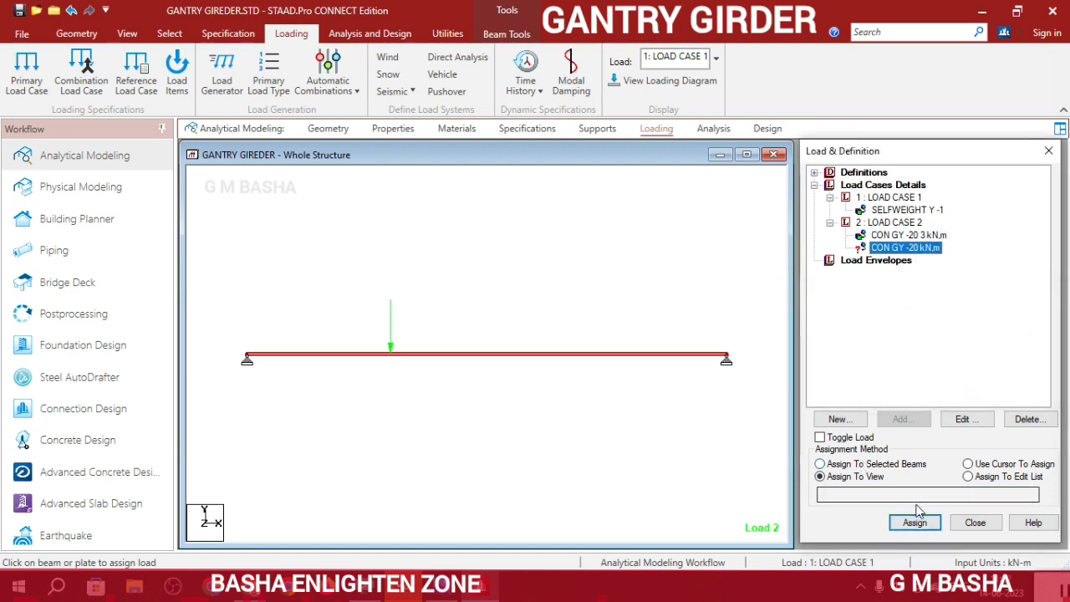
click(914, 522)
click(958, 383)
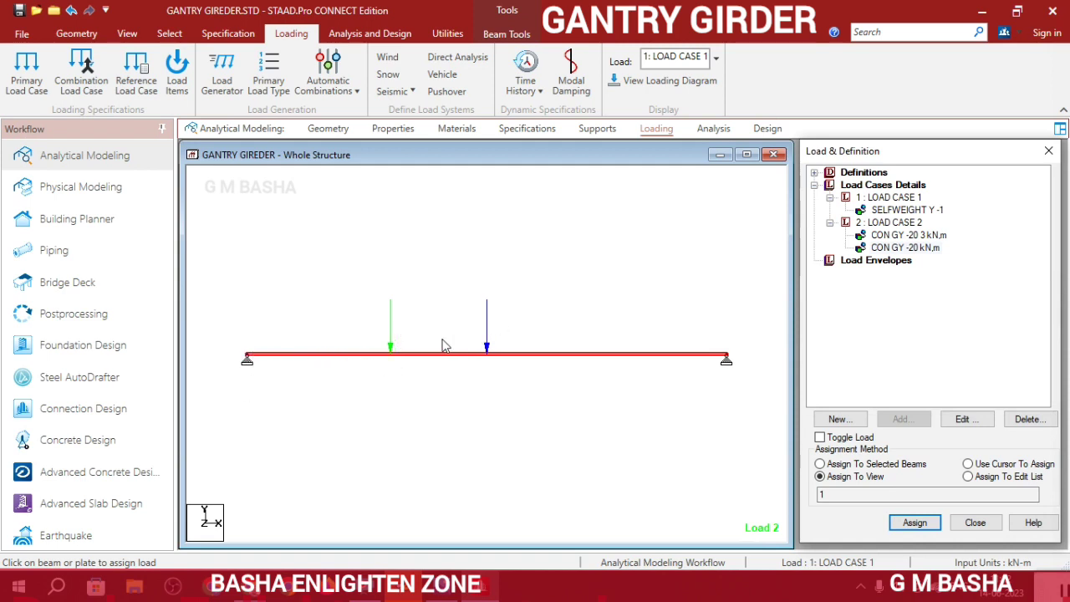
Switch to the browser to examine the labelled gantry girder diagram and return to STAAD.Pro
click(700, 358)
click(237, 590)
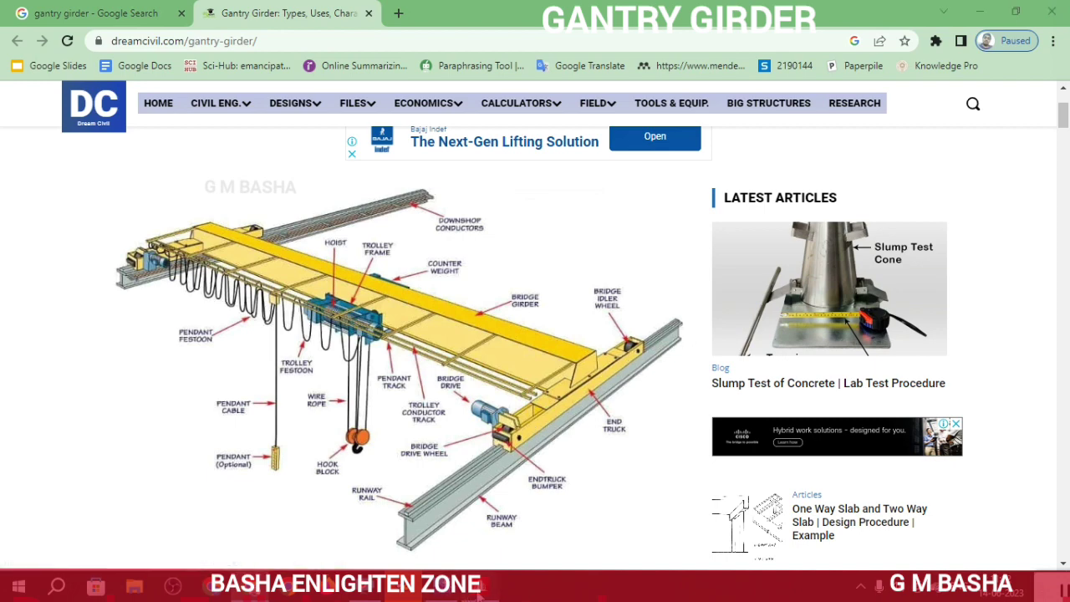
click(479, 589)
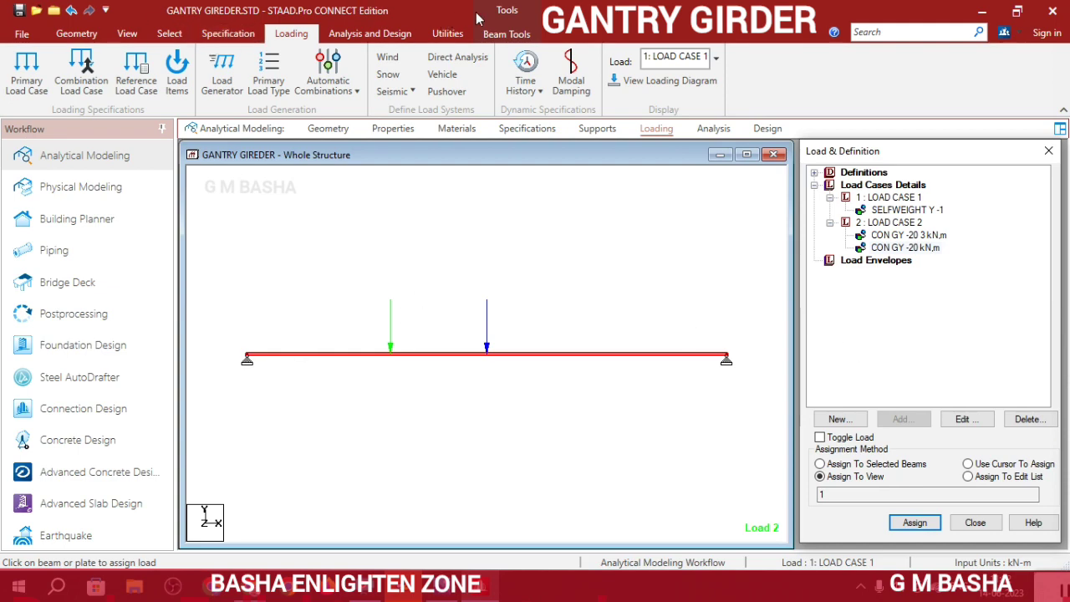
Start the steel design setup for the whole structure and set the current design code to IS800
click(370, 34)
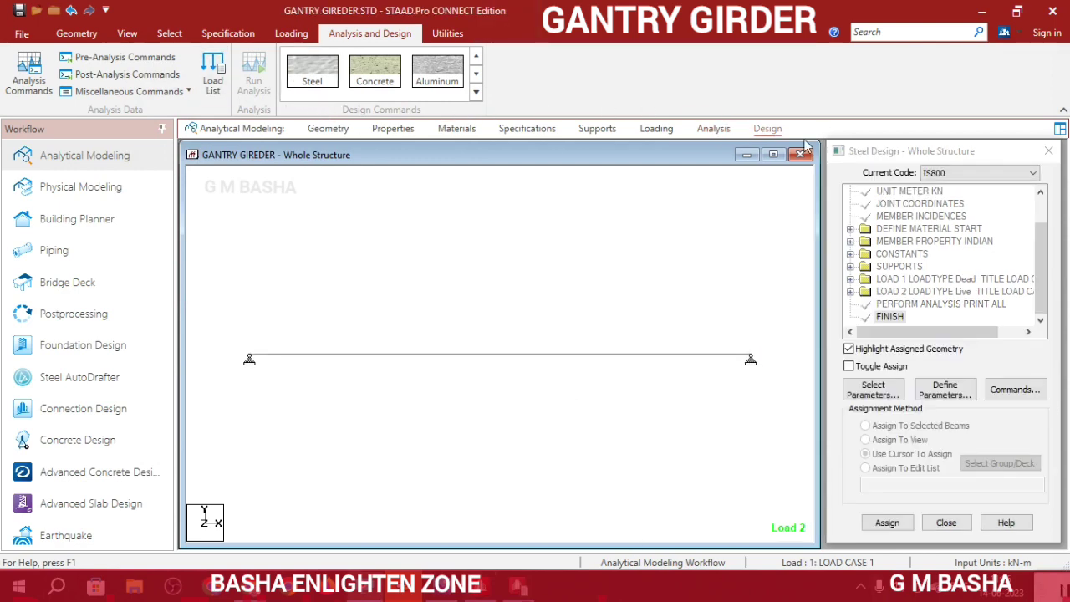
click(767, 128)
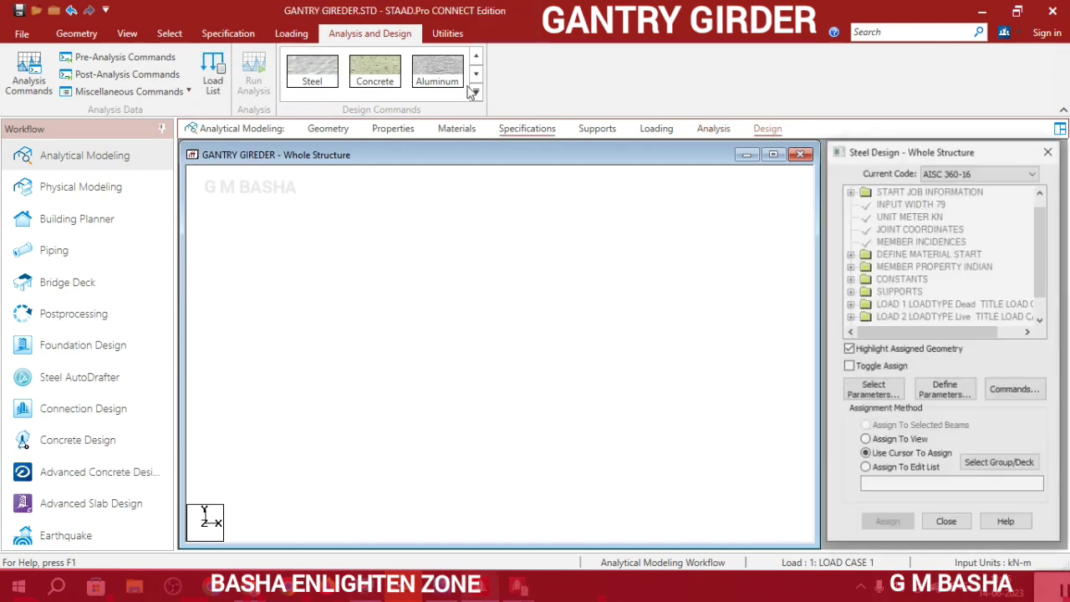
click(312, 80)
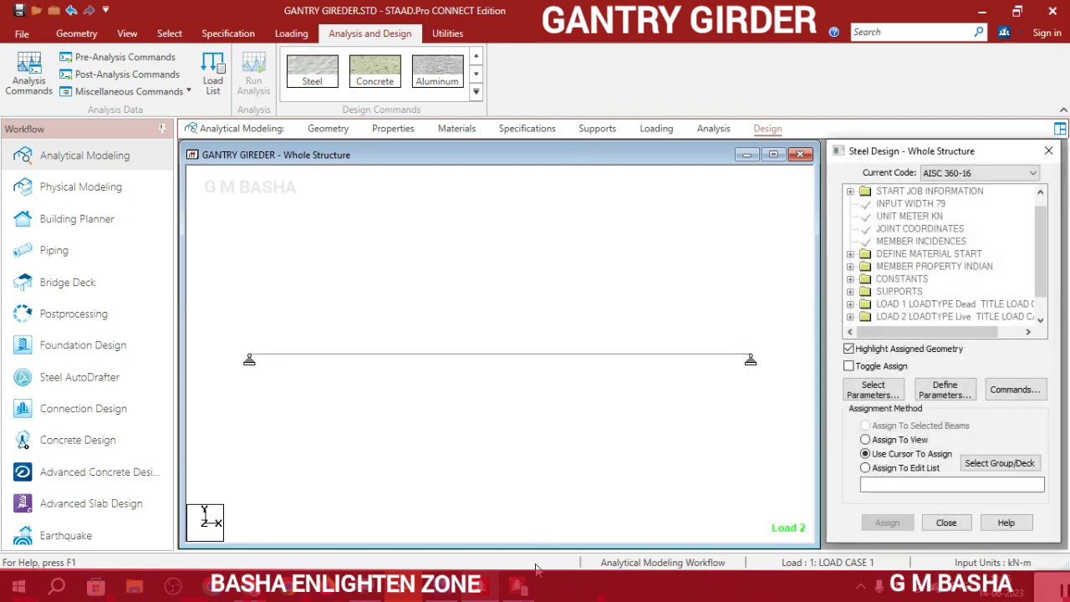
click(990, 173)
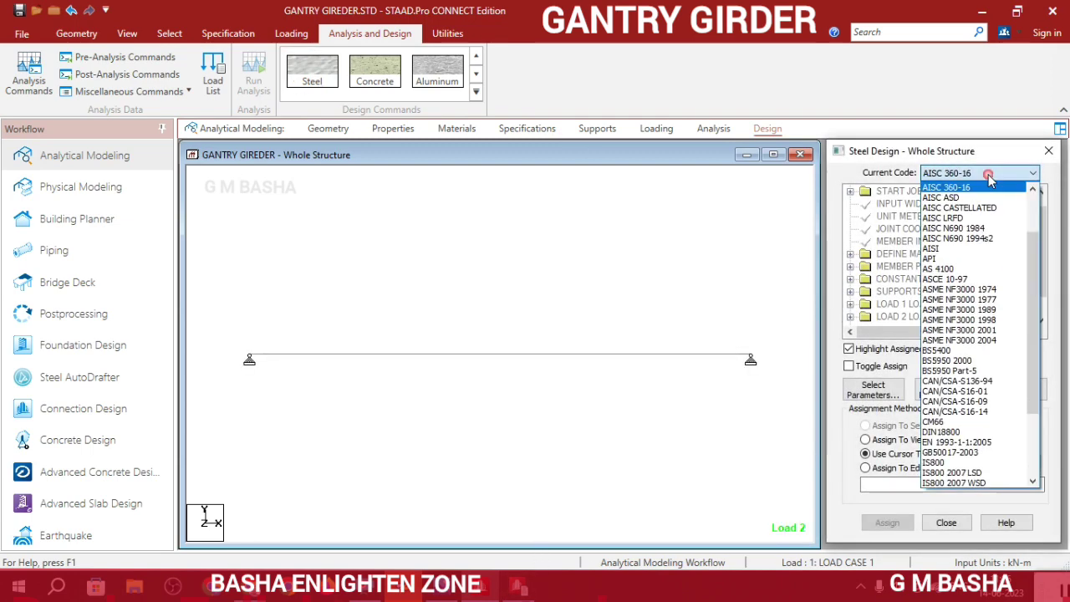
scroll(953, 456, down, 2)
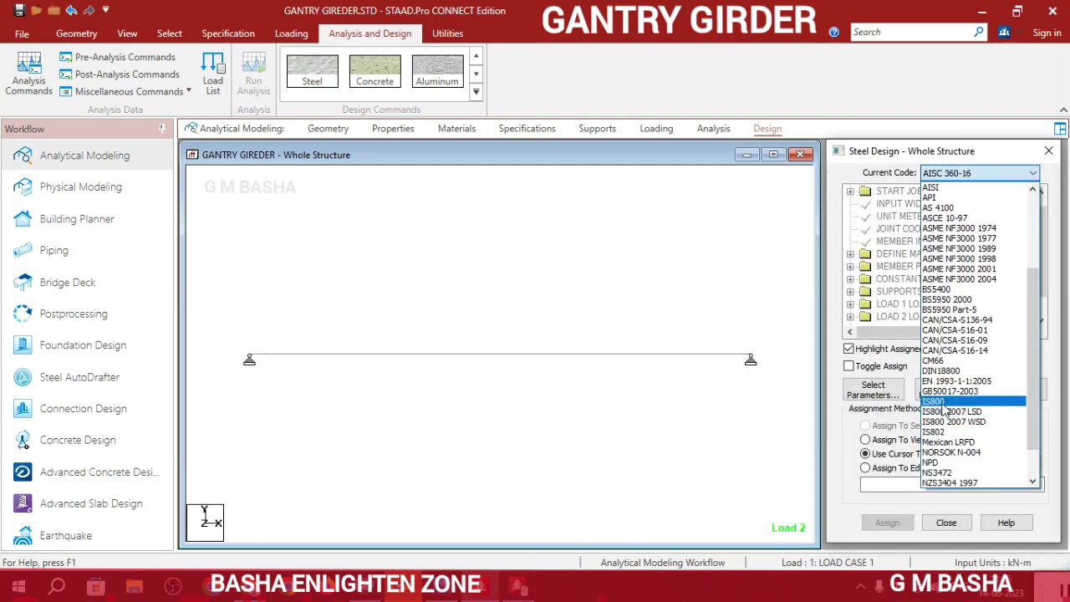
click(945, 406)
Clear all selected design parameters and select only Fyld, the yield strength of steel
click(873, 390)
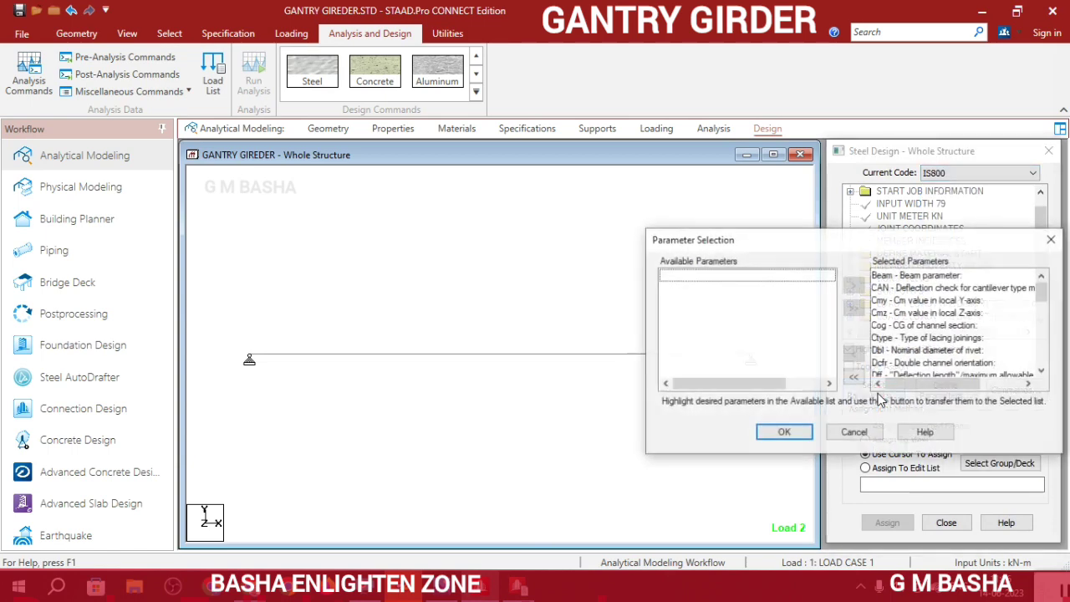
click(853, 377)
scroll(752, 325, down, 3)
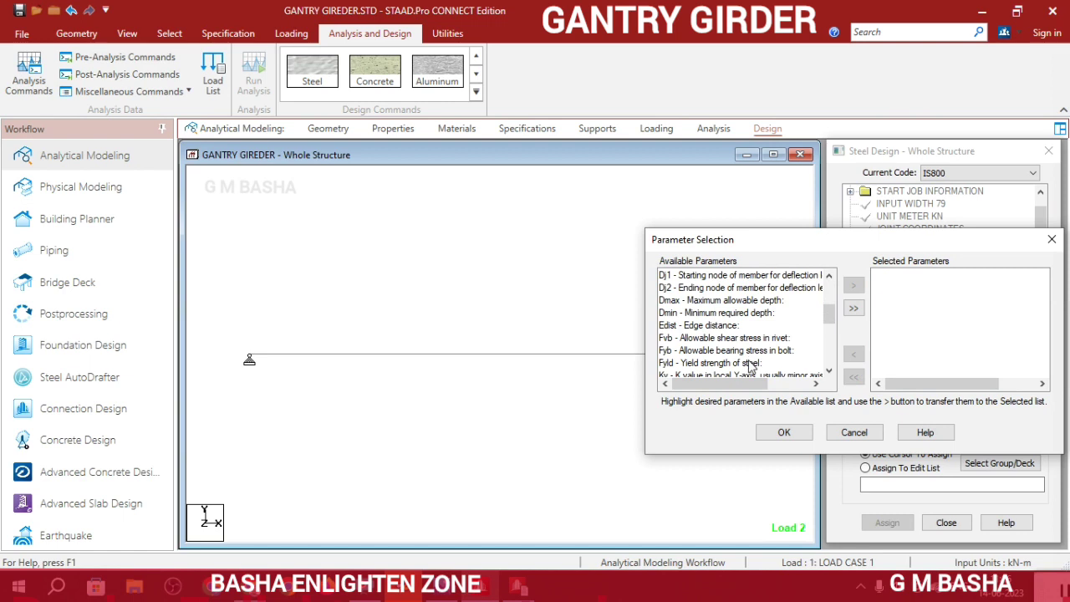
click(750, 364)
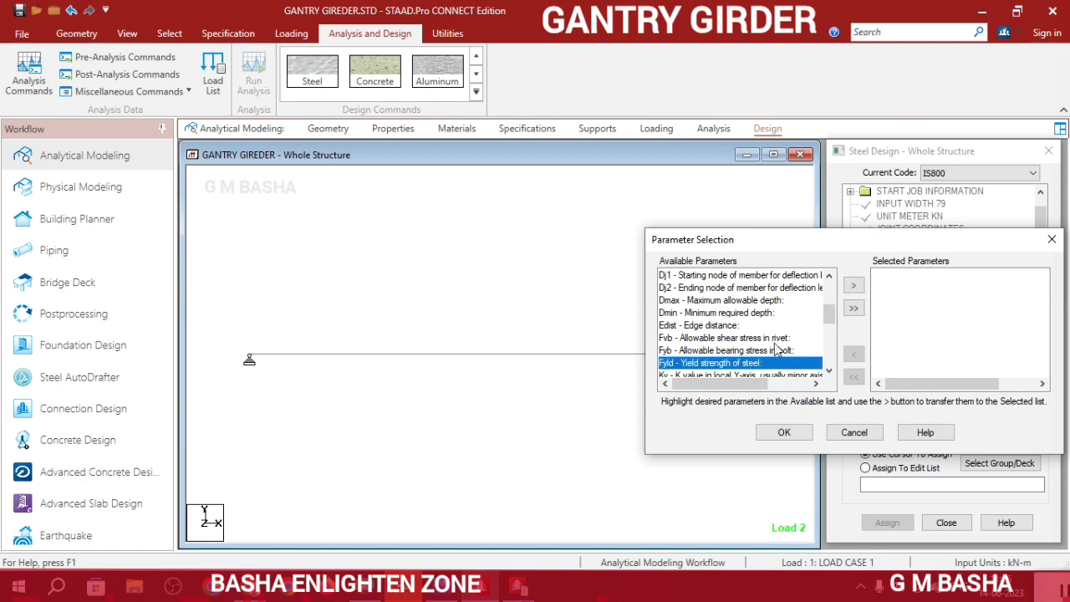
click(853, 285)
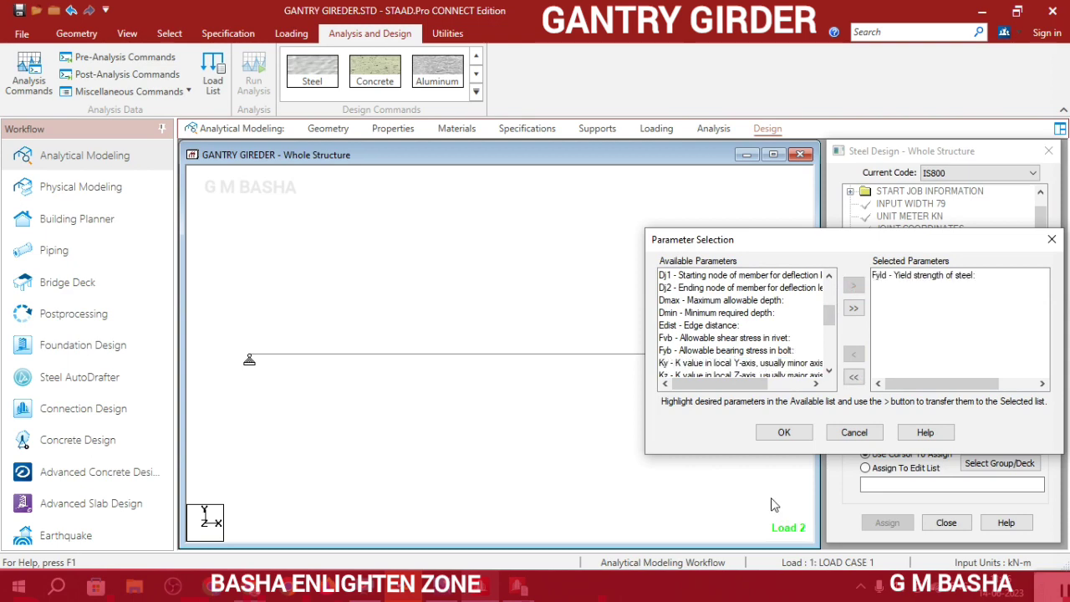
click(784, 433)
Define the FYLD parameter with a steel yield strength of 250000 kN/m2 and add it to the design
click(942, 390)
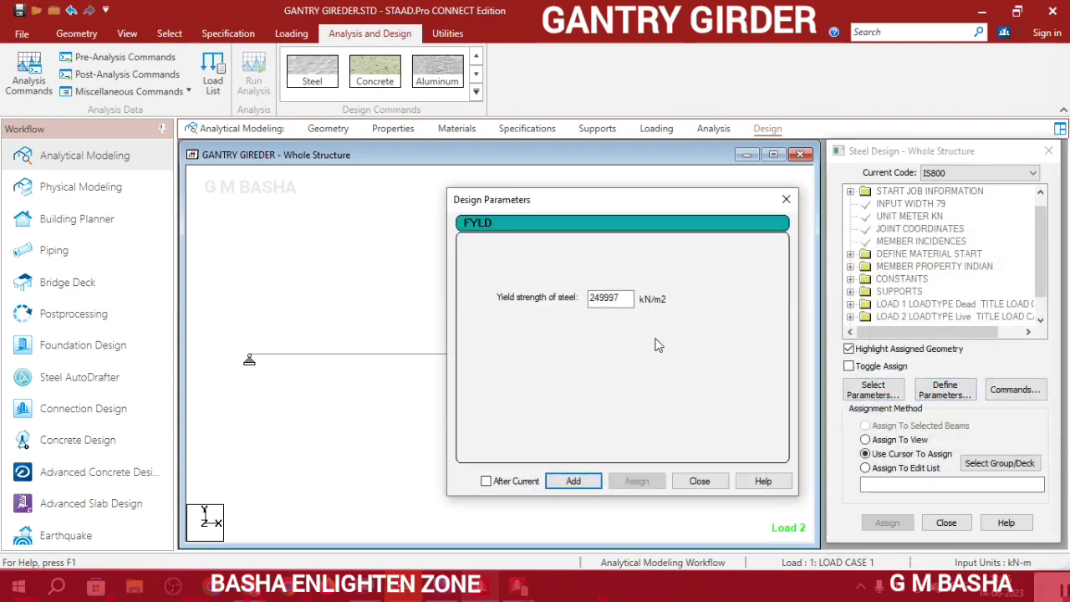
text(250000)
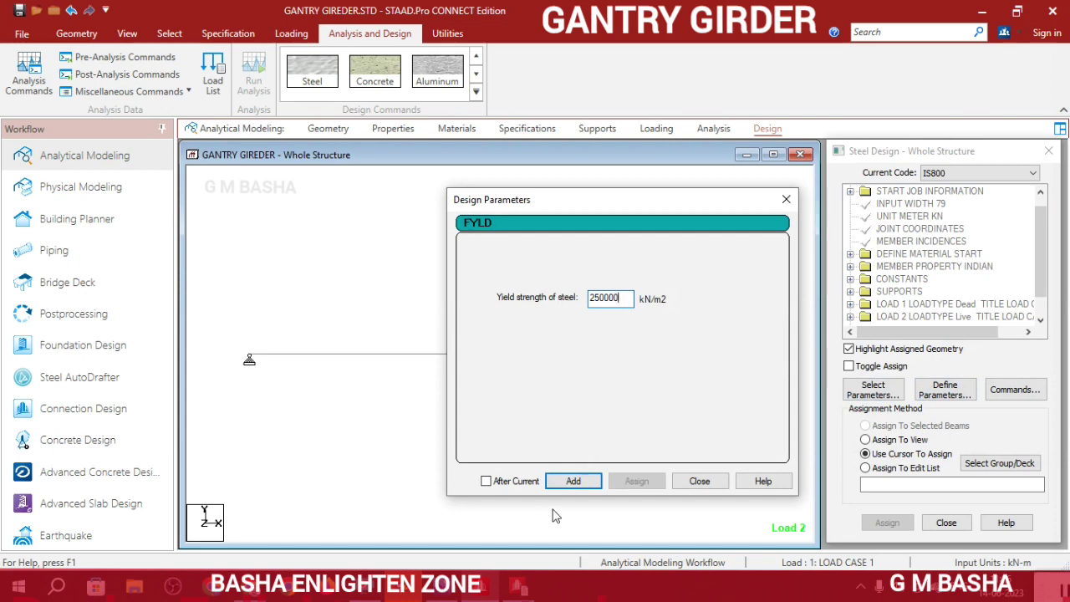
click(574, 480)
click(699, 480)
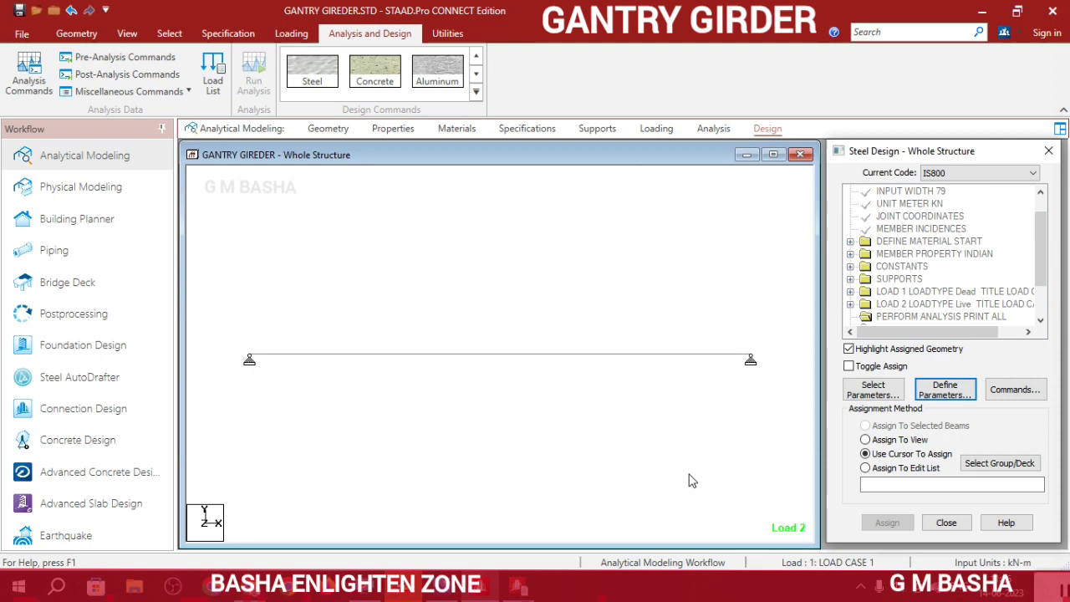
Add the CHECK CODE, MEMBER TAKE OFF and TAKE OFF design commands to the steel design
click(1014, 390)
click(642, 225)
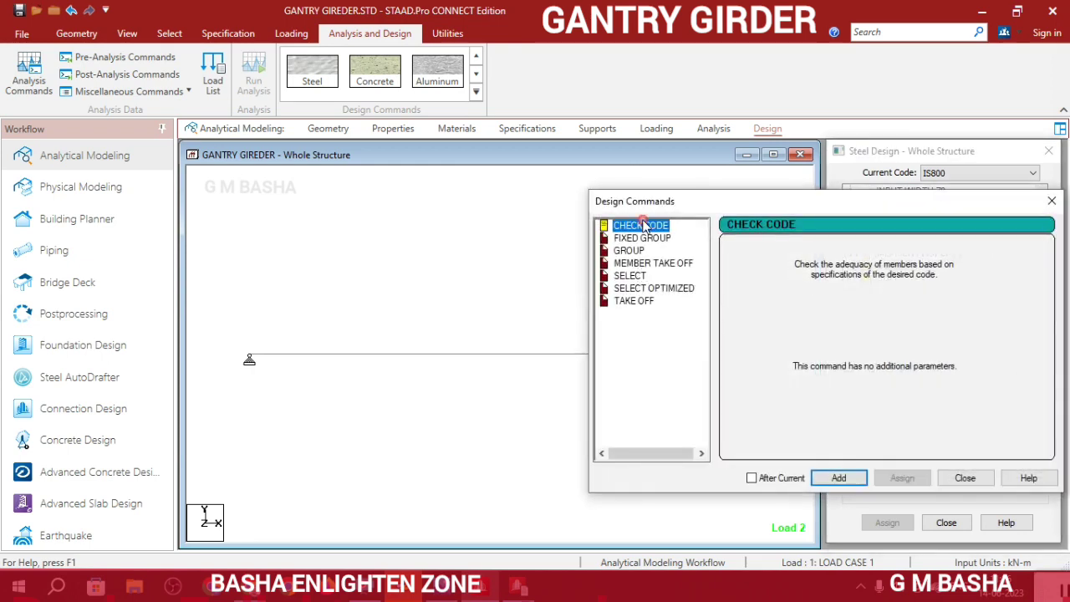
click(678, 263)
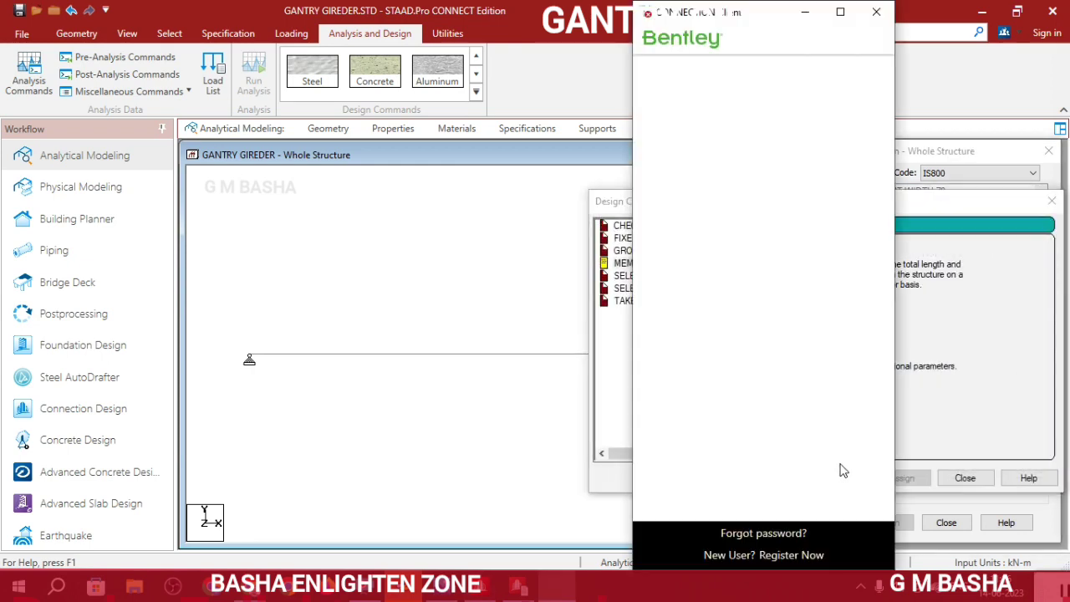
click(875, 12)
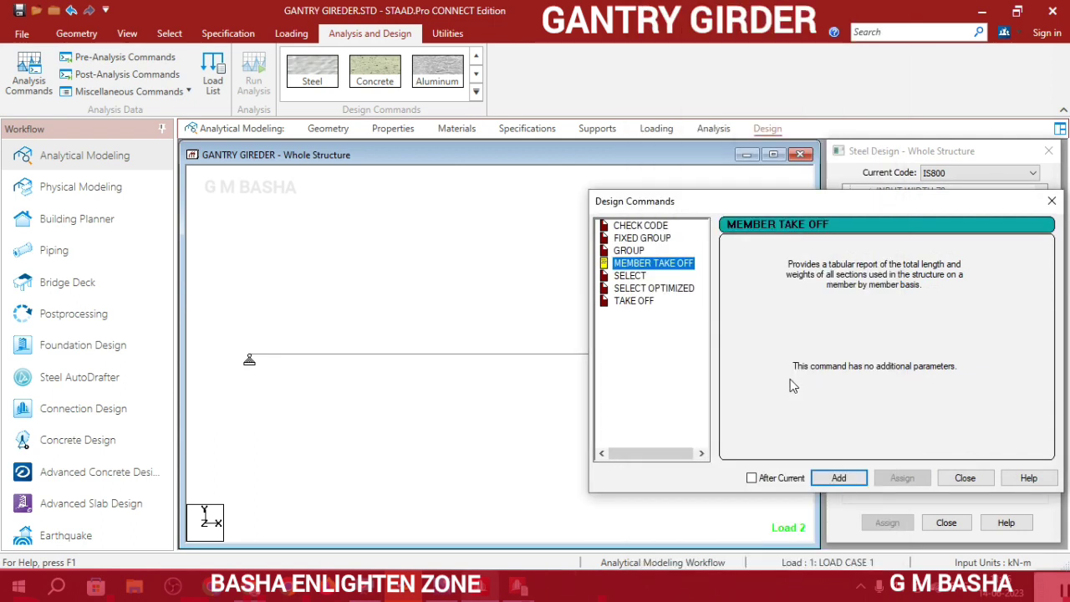
click(839, 477)
click(649, 304)
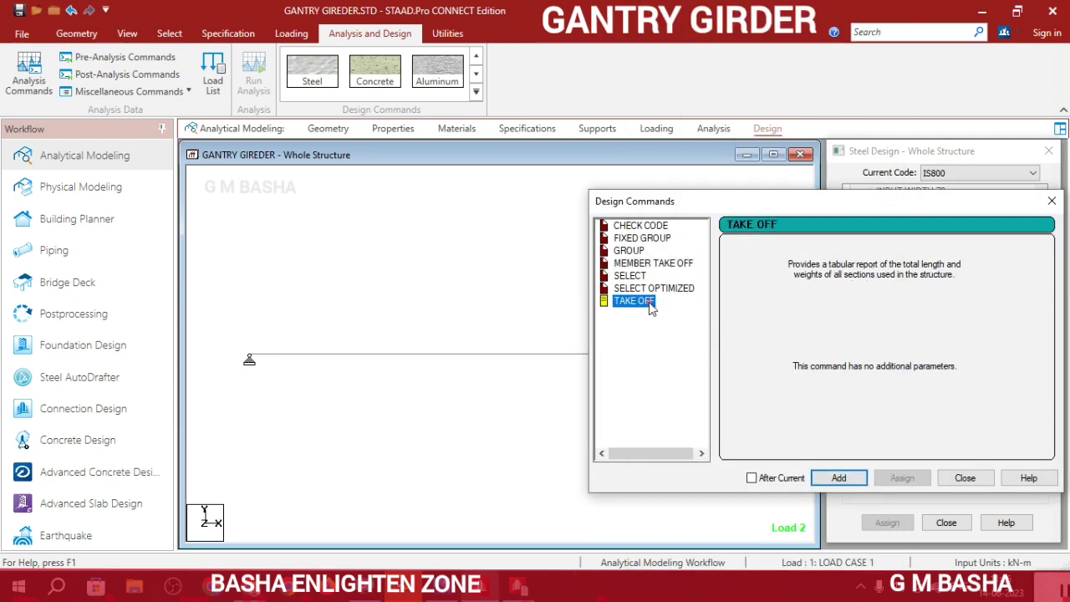
click(838, 480)
click(964, 477)
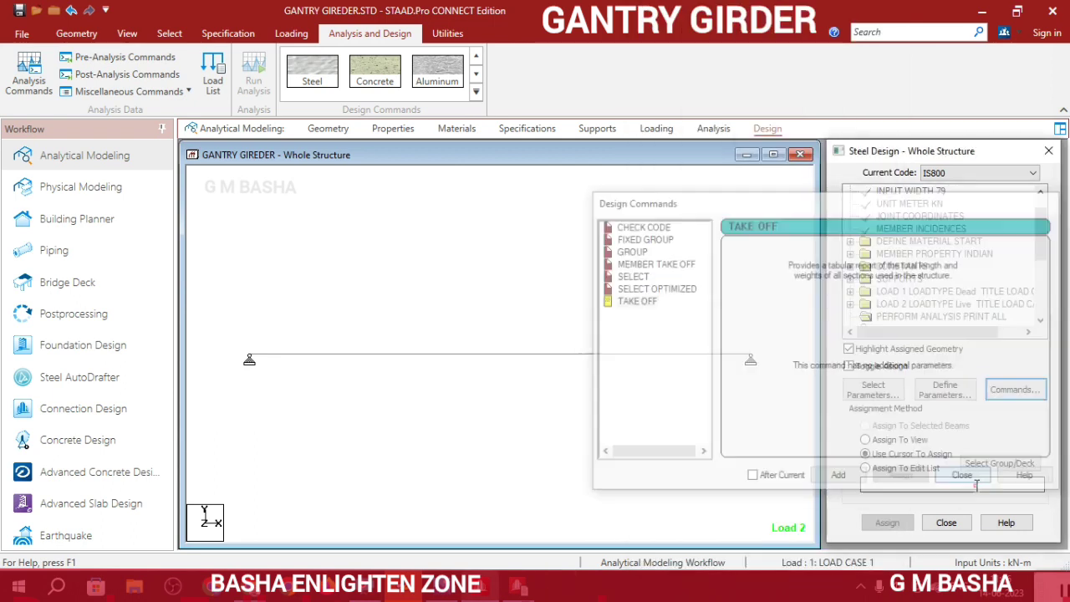
Assign the FYLD 250000 parameter to the whole view
scroll(986, 297, down, 2)
click(928, 278)
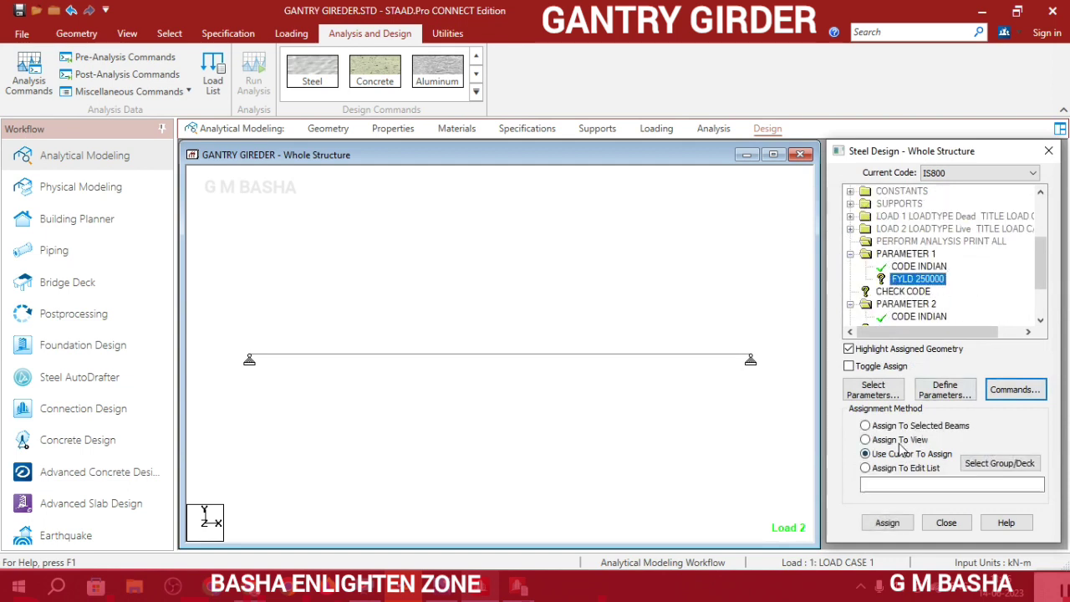
click(898, 440)
click(886, 521)
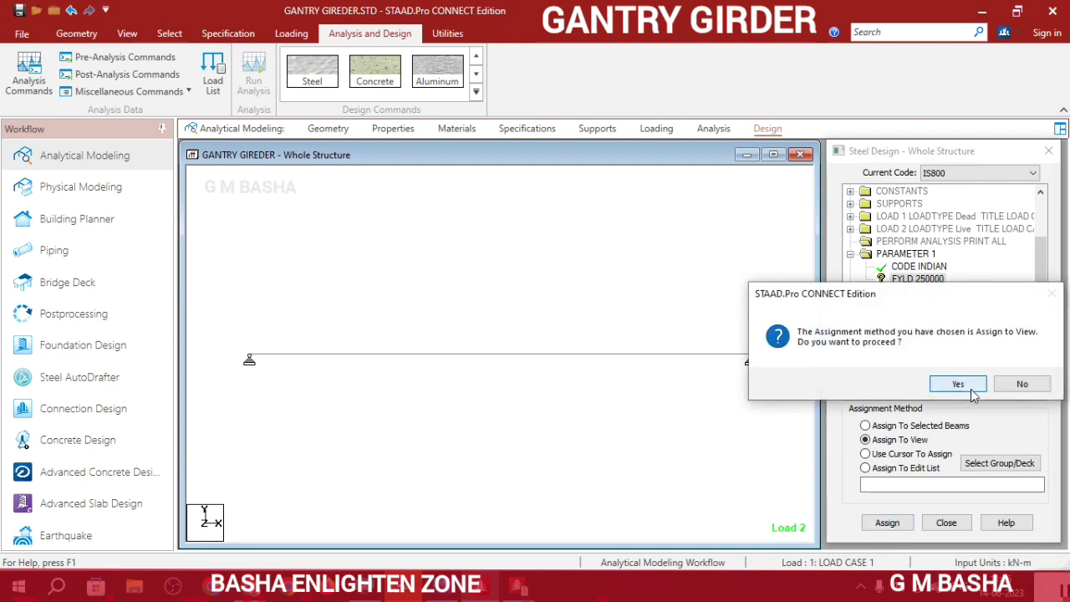
click(961, 383)
Assign the CHECK CODE command to the whole view
click(909, 292)
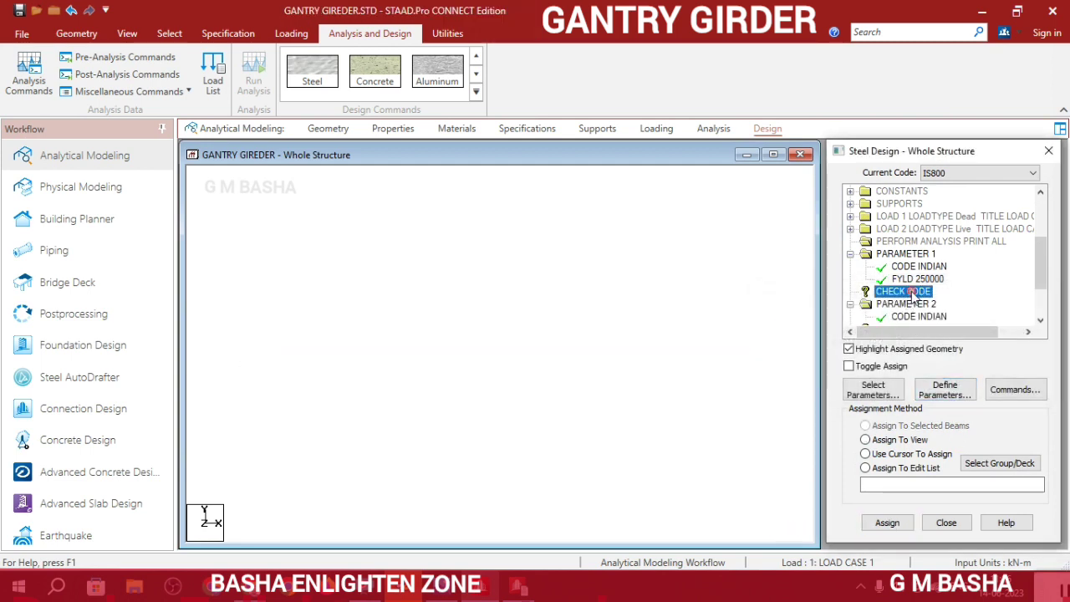
click(896, 439)
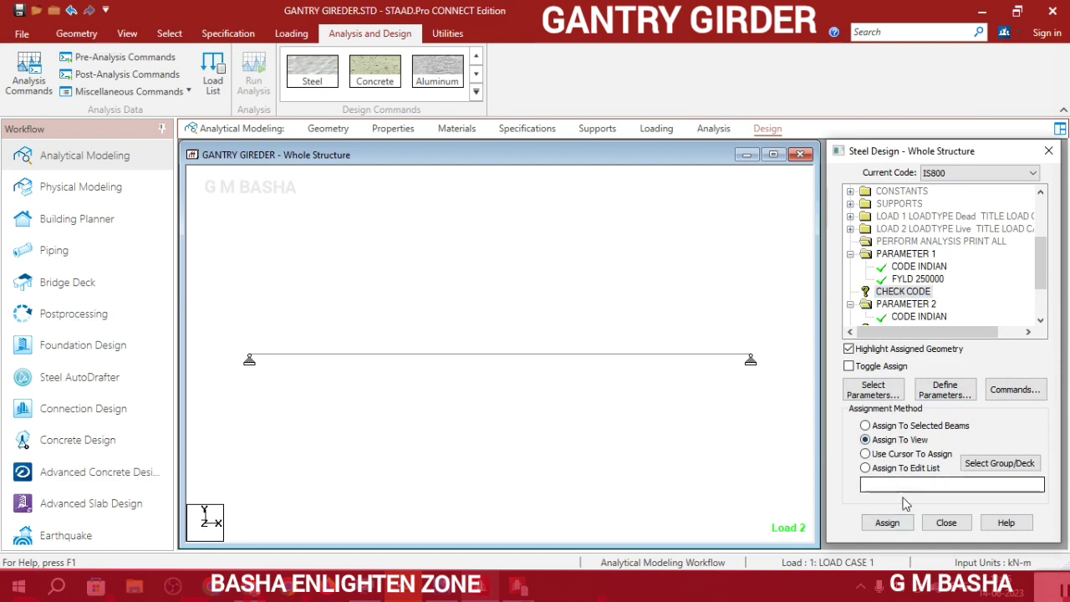
click(904, 528)
click(955, 382)
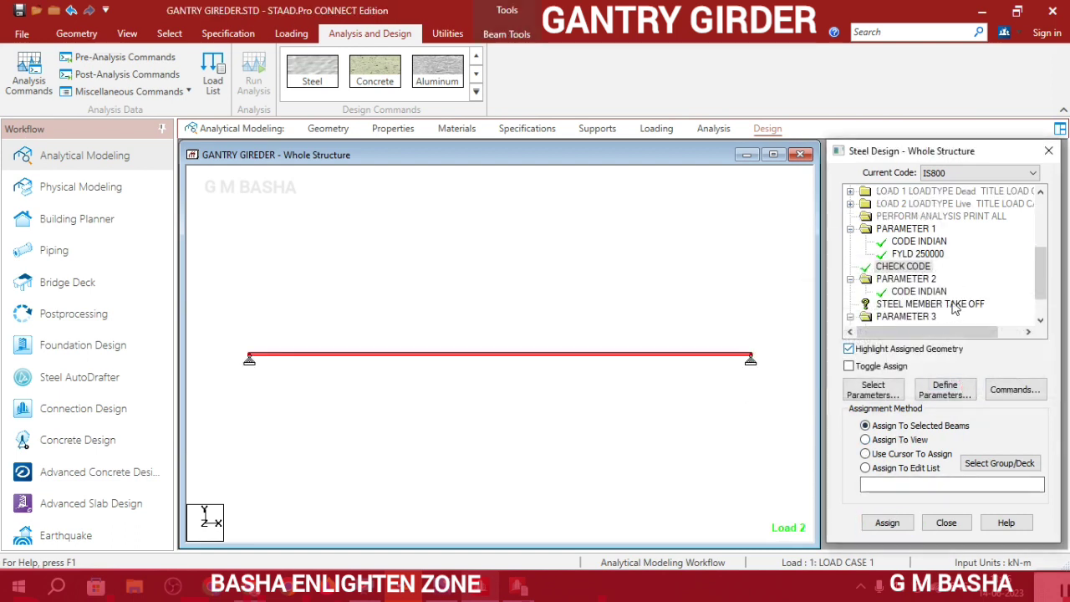
Assign the STEEL MEMBER TAKE OFF command to the whole view
click(920, 305)
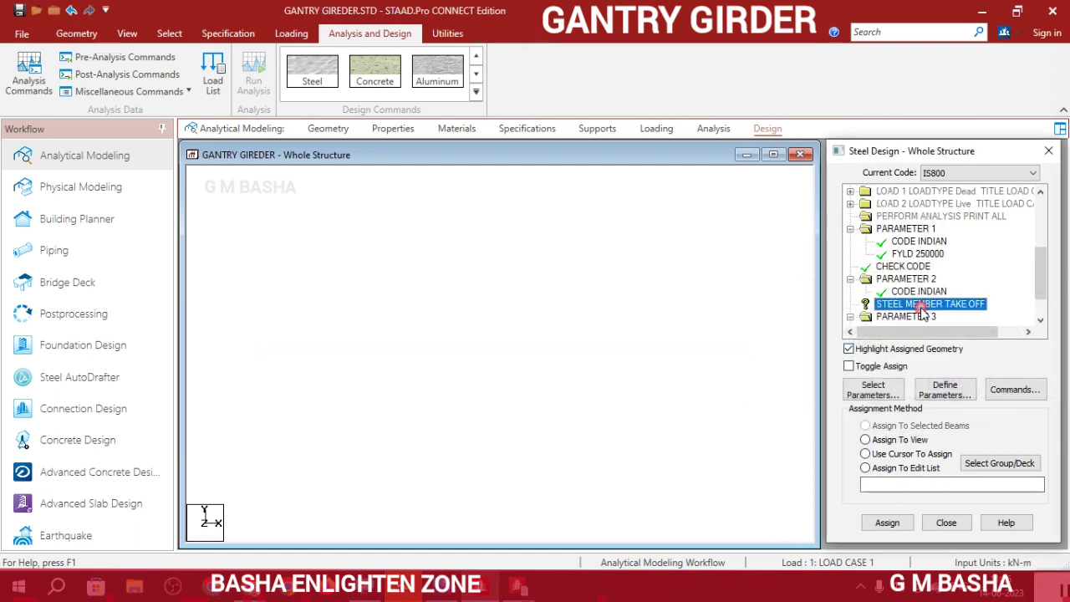
click(866, 440)
click(903, 529)
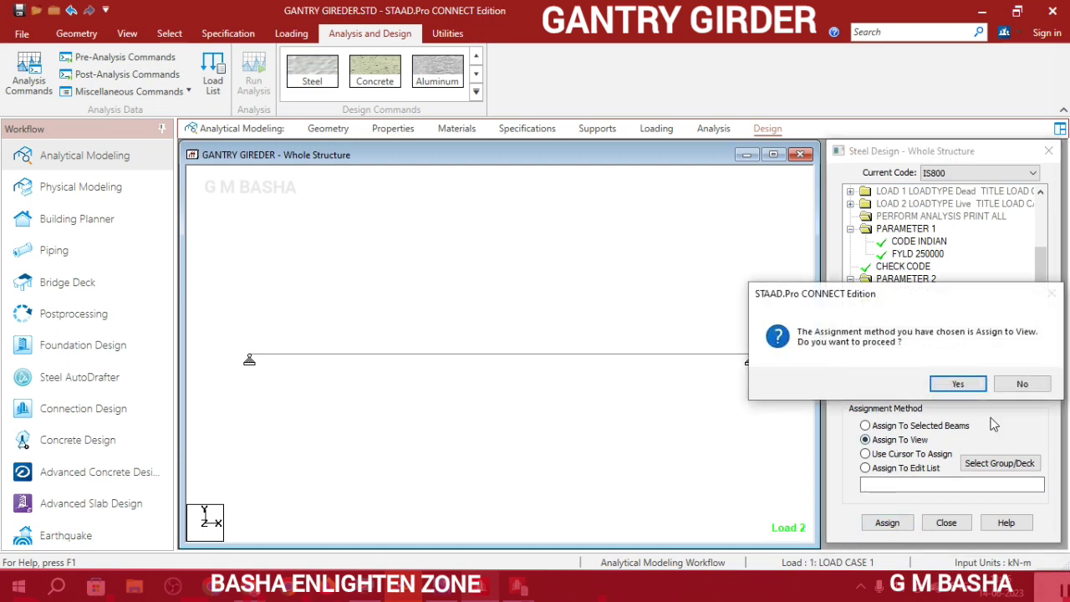
click(955, 382)
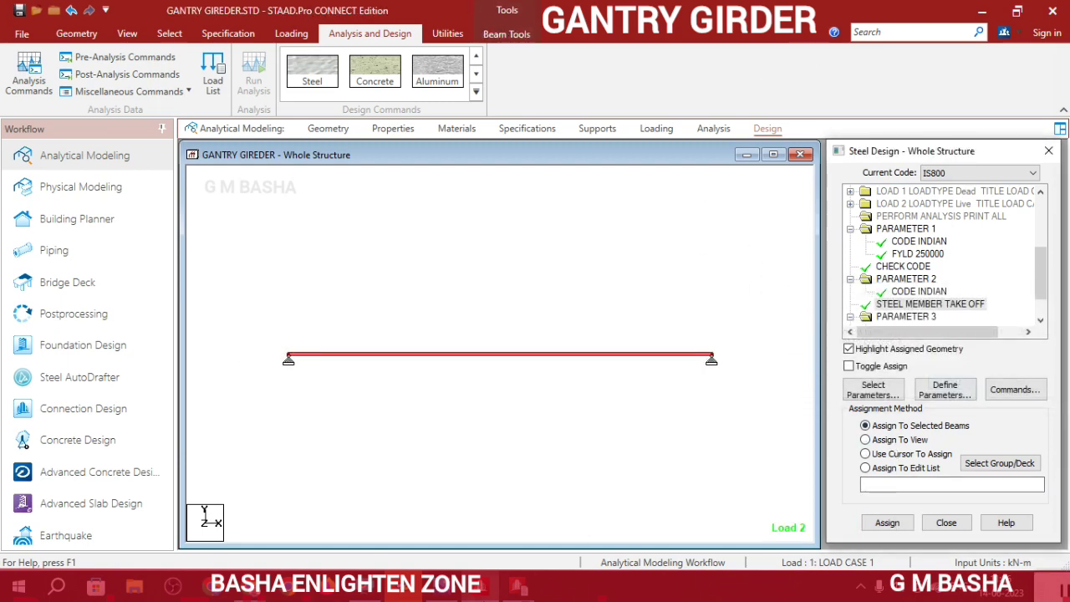
click(713, 128)
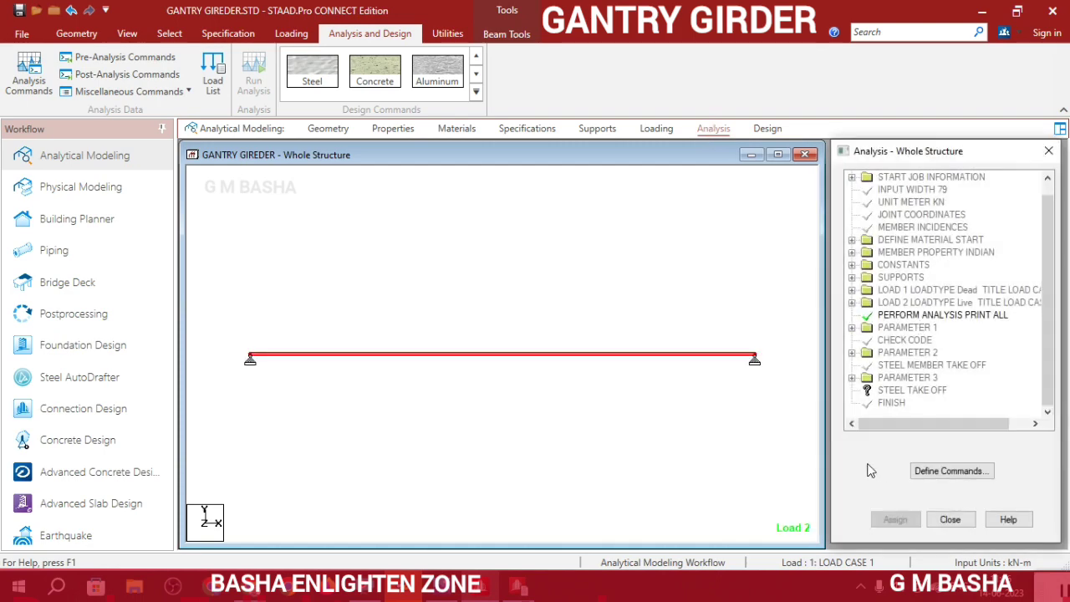
click(1048, 151)
click(764, 129)
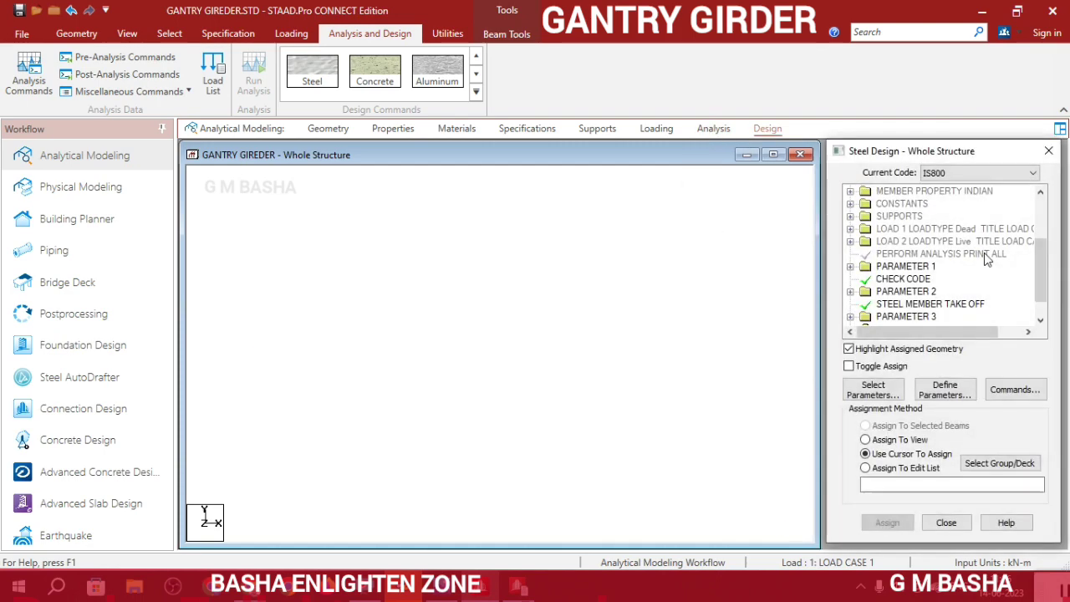
Assign the STEEL TAKE OFF command to the whole view
scroll(984, 302, down, 1)
scroll(984, 303, down, 1)
click(923, 304)
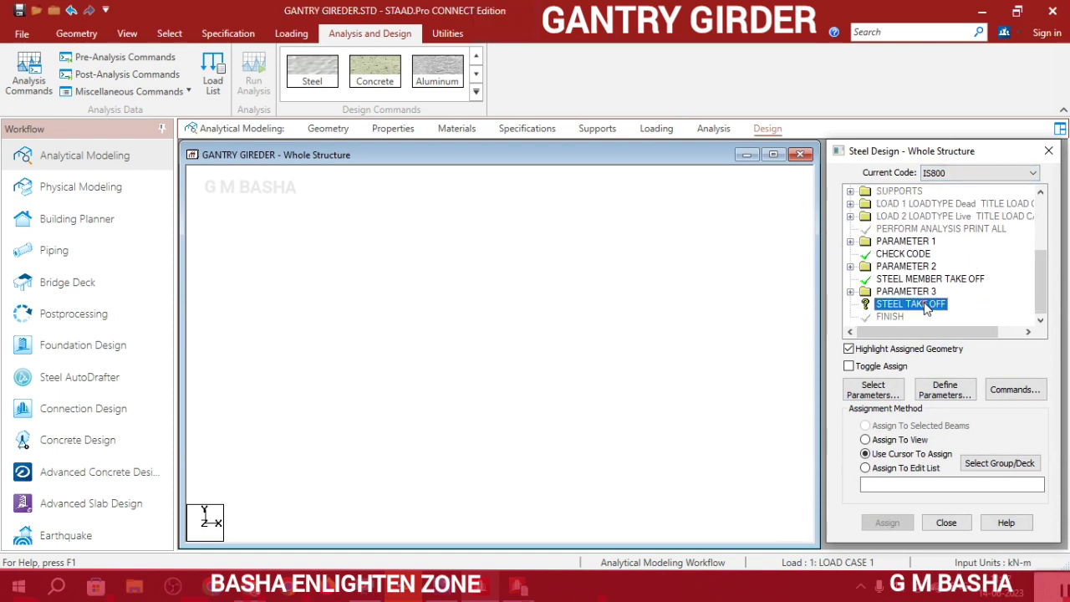
click(891, 440)
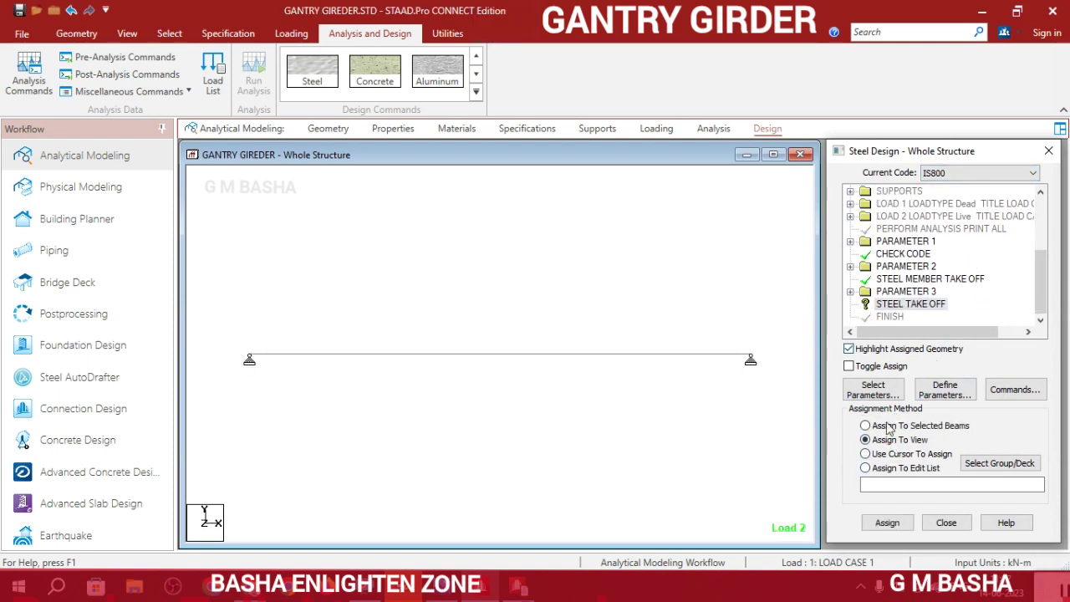
click(886, 522)
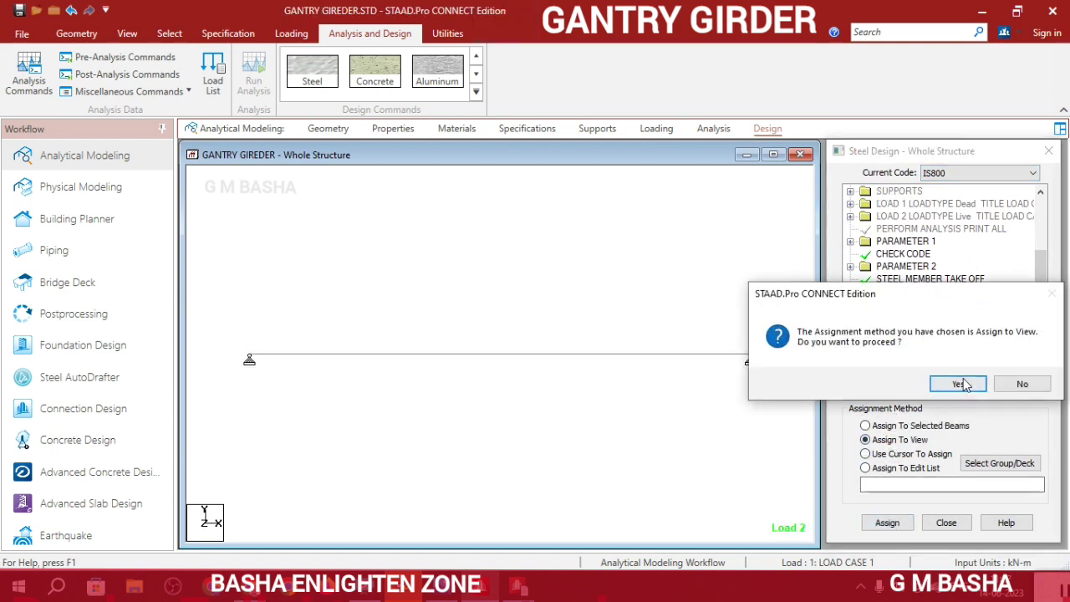
click(958, 383)
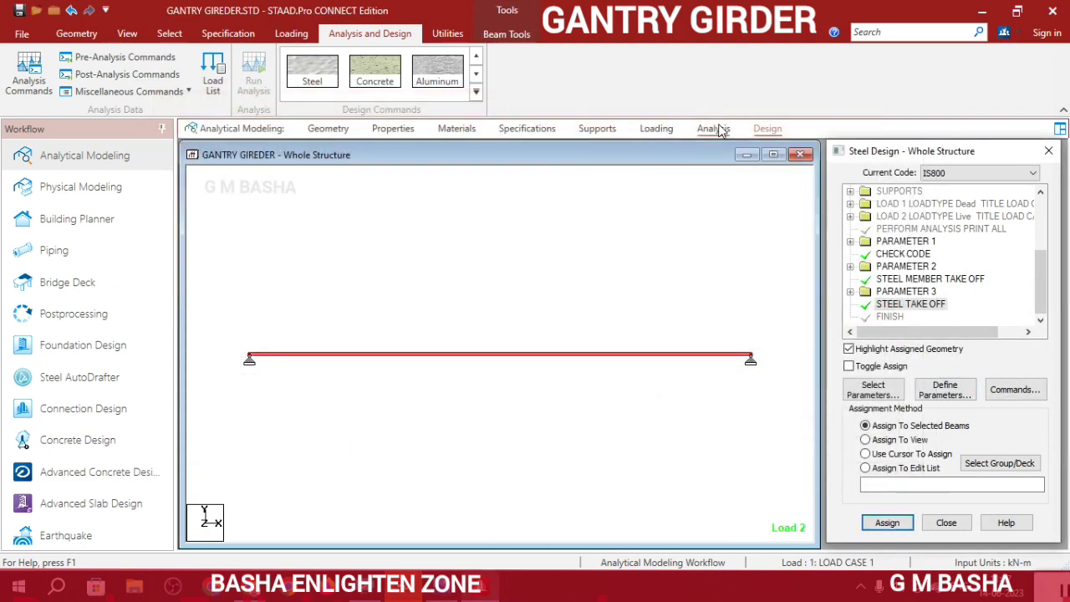
Add another Perform Analysis command with the All print option after the steel design commands
click(713, 128)
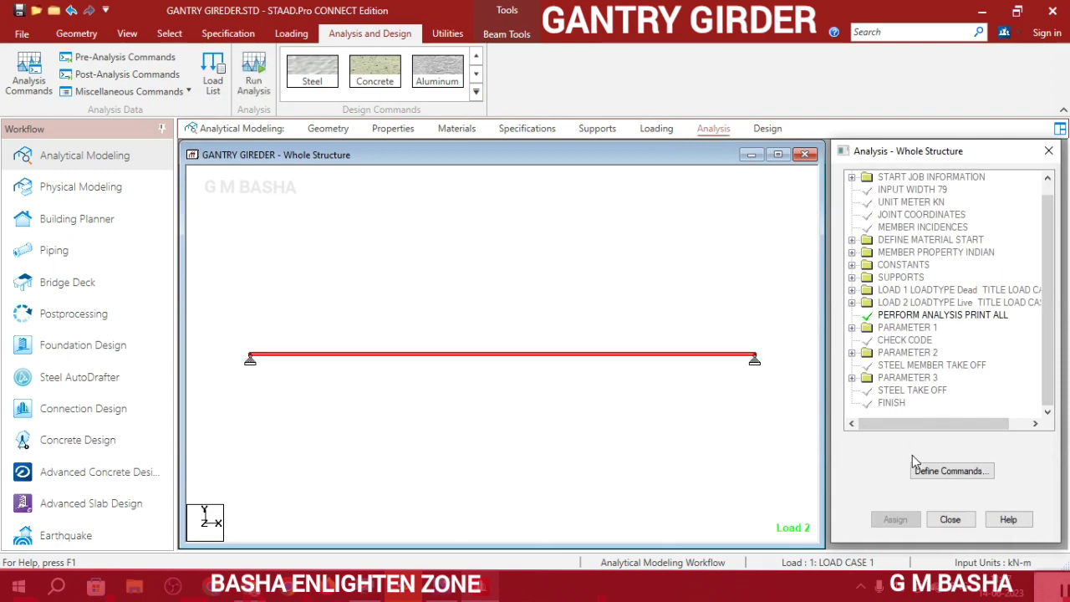
click(951, 470)
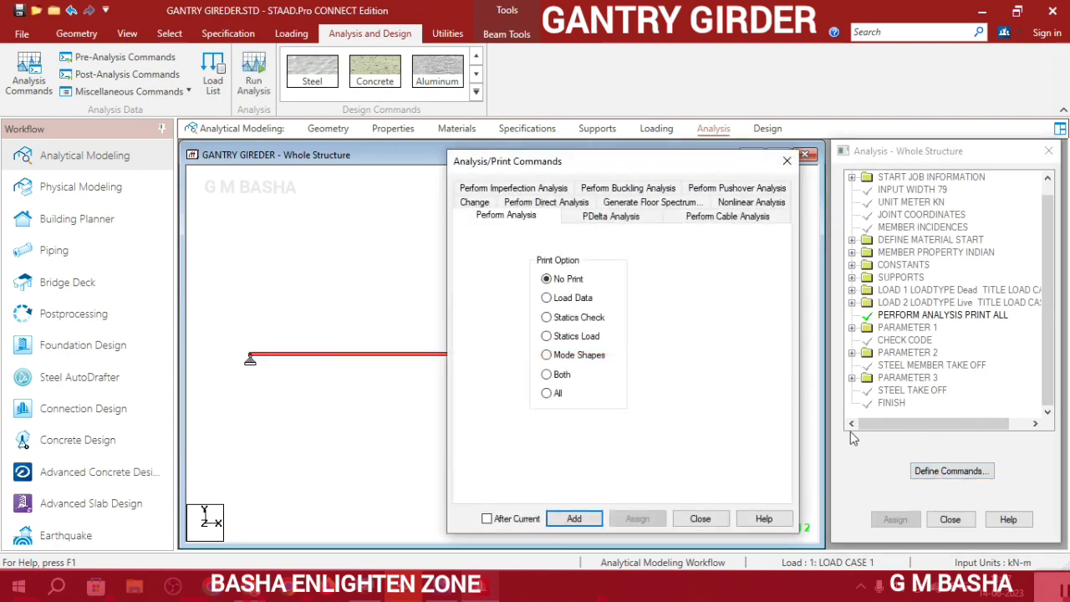
click(558, 394)
click(574, 518)
click(702, 518)
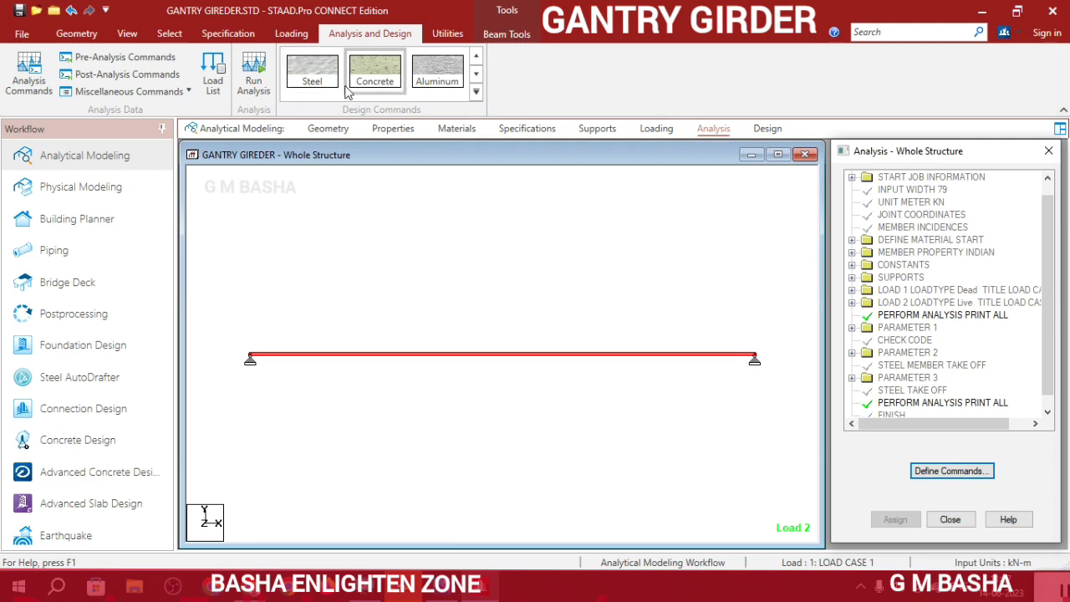
Save the structure, run the analysis and design, and stay in modeling mode when it finishes
click(254, 77)
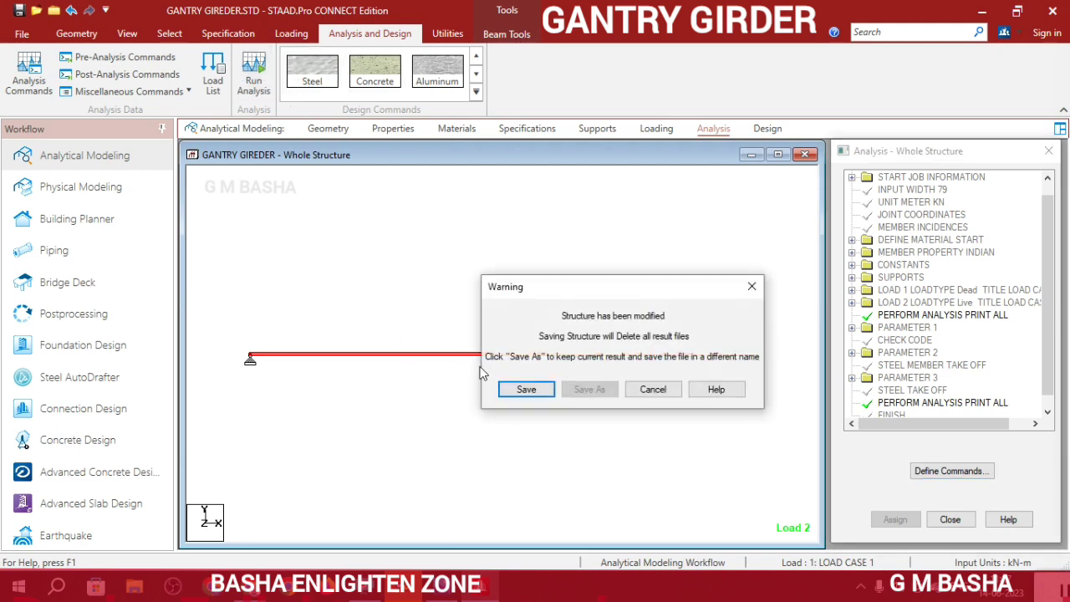
click(529, 387)
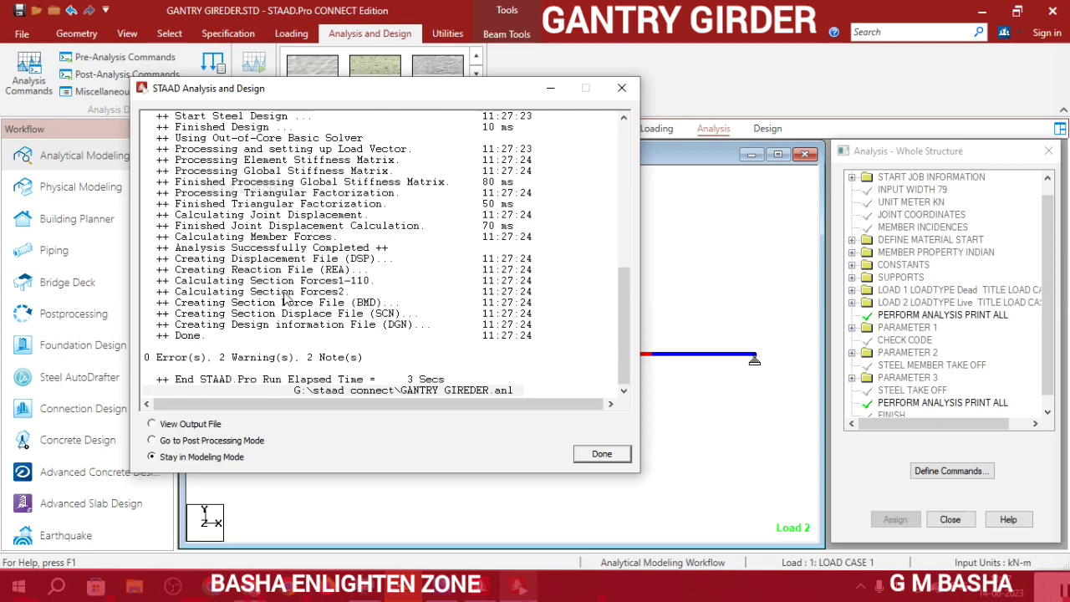
click(601, 453)
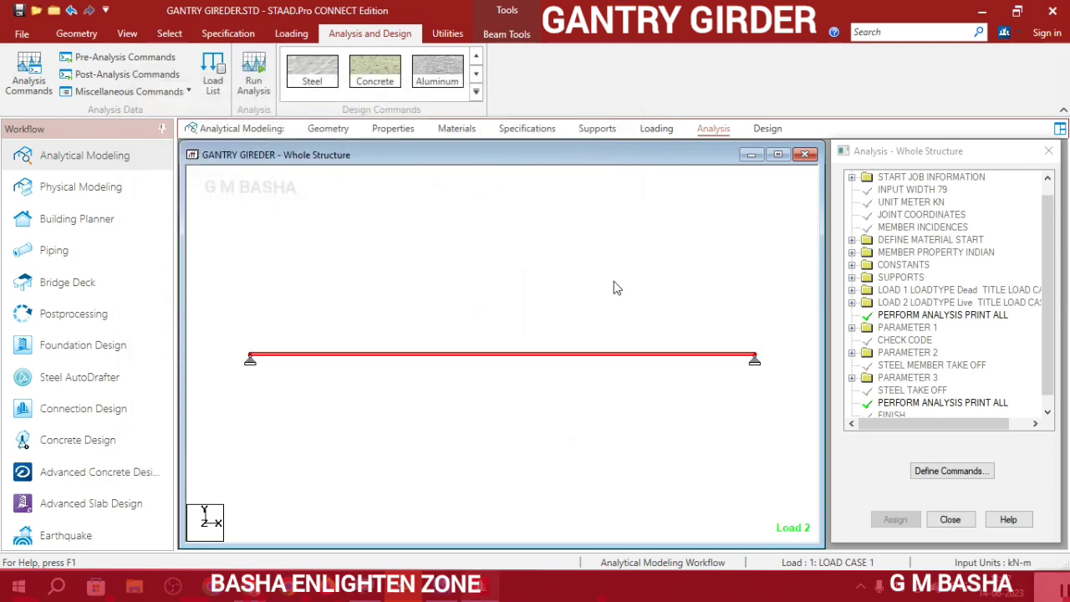
Switch to the Postprocessing workflow and accept the results setup with load cases 1 and 2 selected
scroll(542, 278, down, 2)
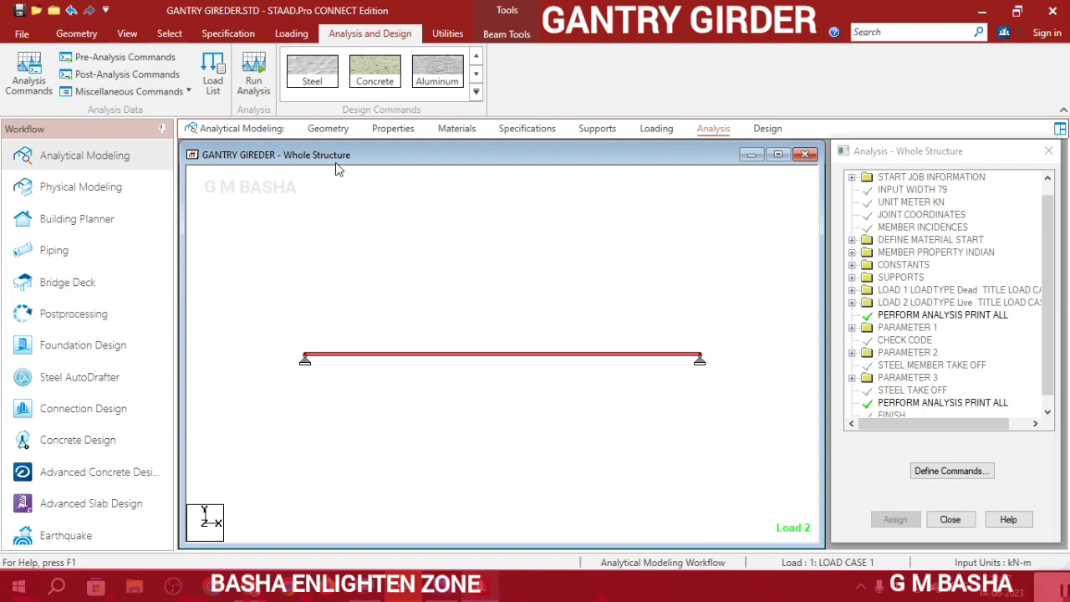
click(83, 188)
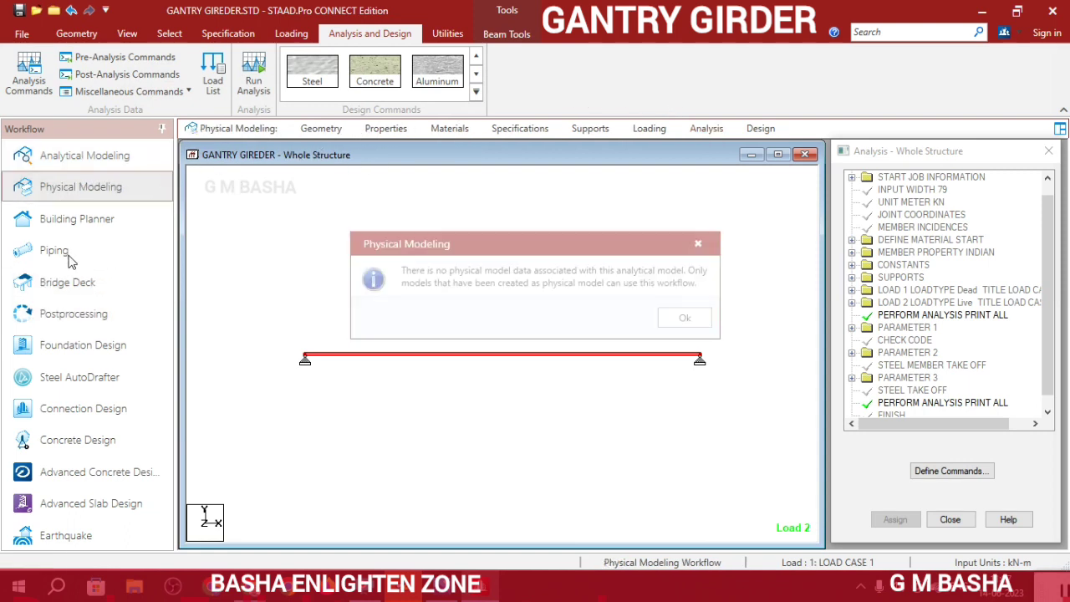
click(699, 243)
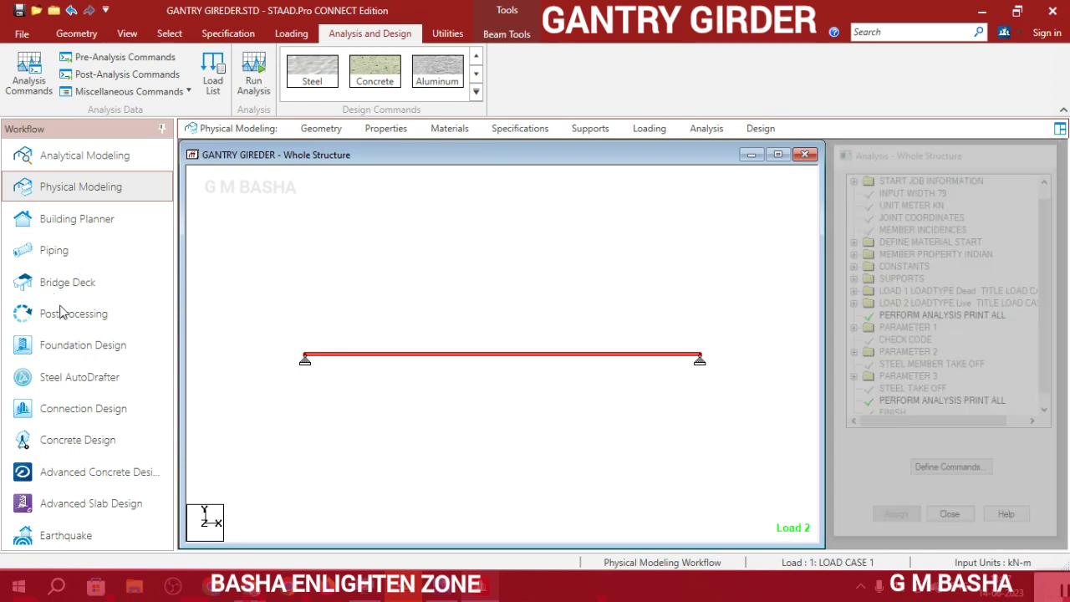
click(52, 314)
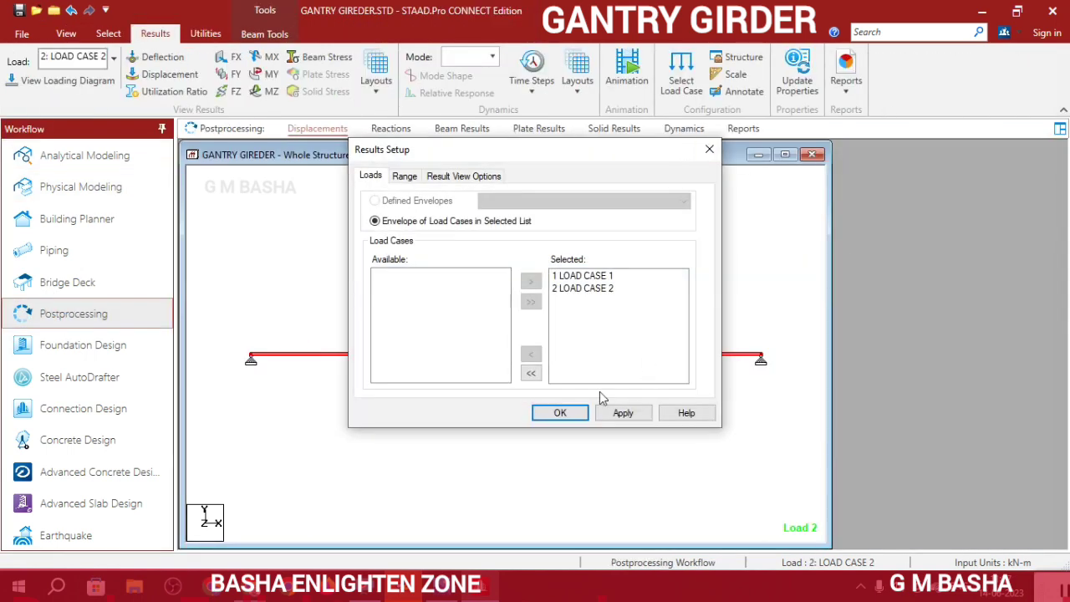
click(575, 409)
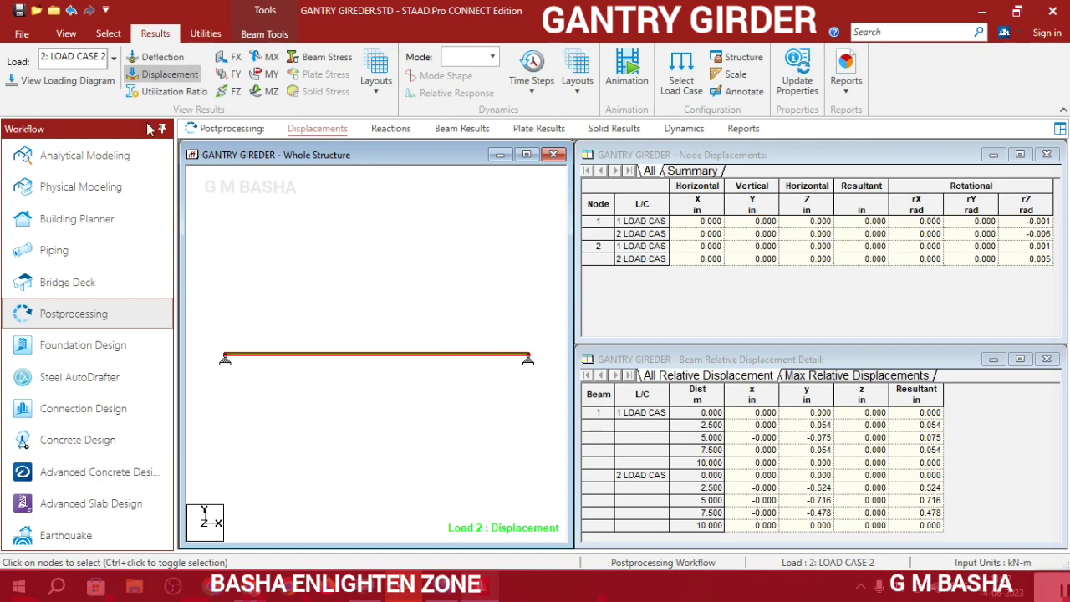
Display the bending Y and shear Y diagrams with the displacement for load case 2, and view the girder isometrically
click(266, 74)
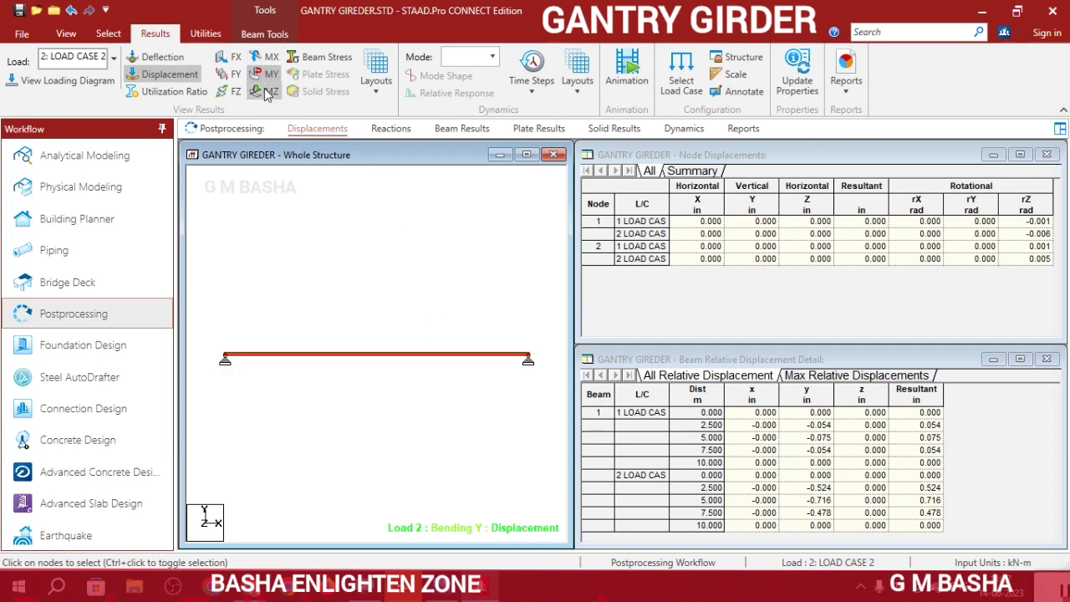
click(264, 57)
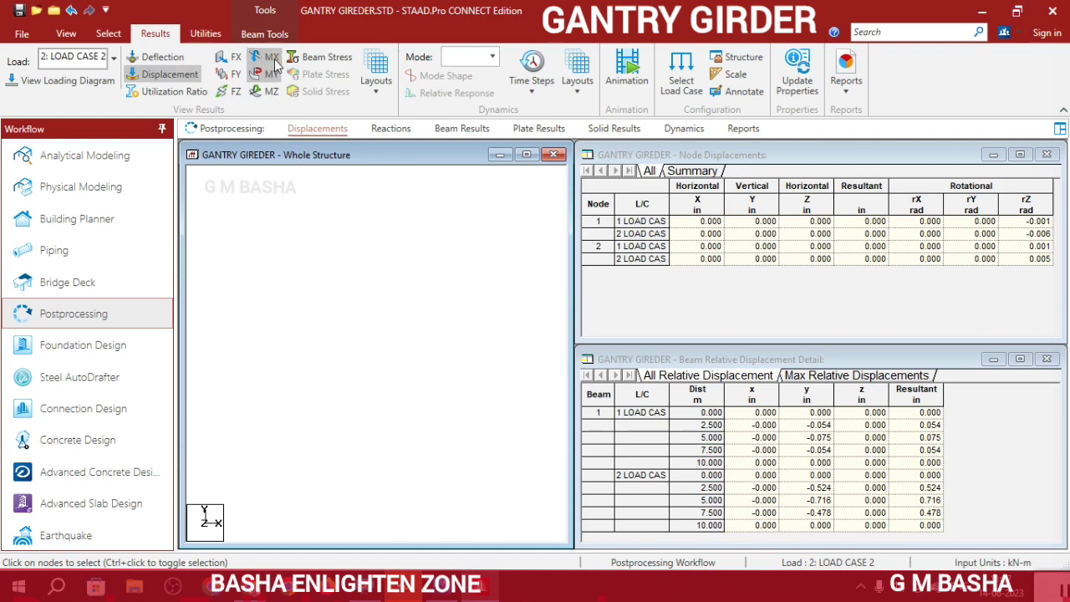
click(249, 65)
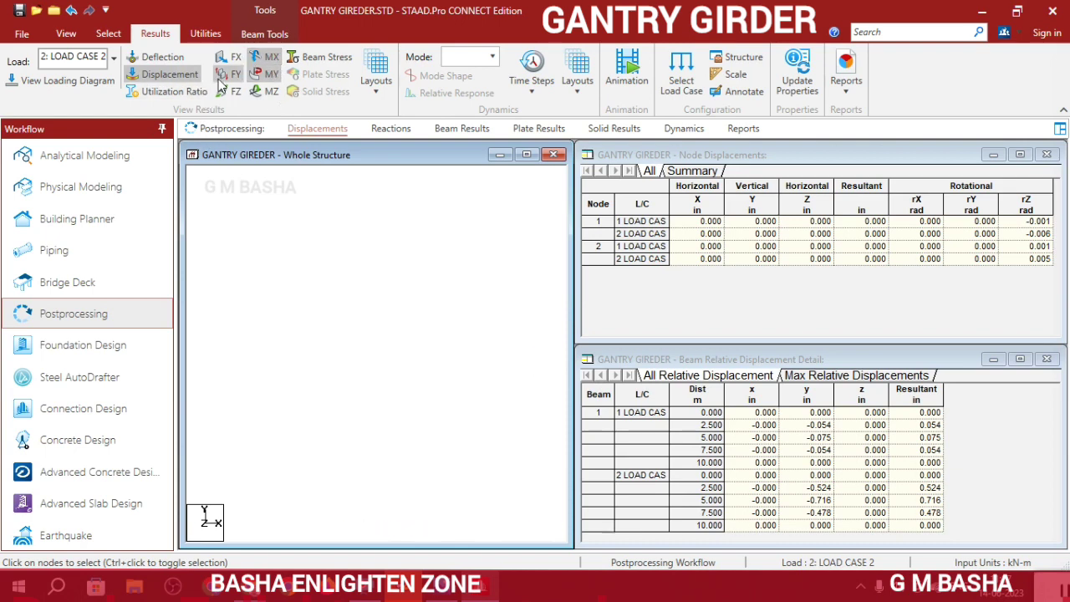
click(220, 77)
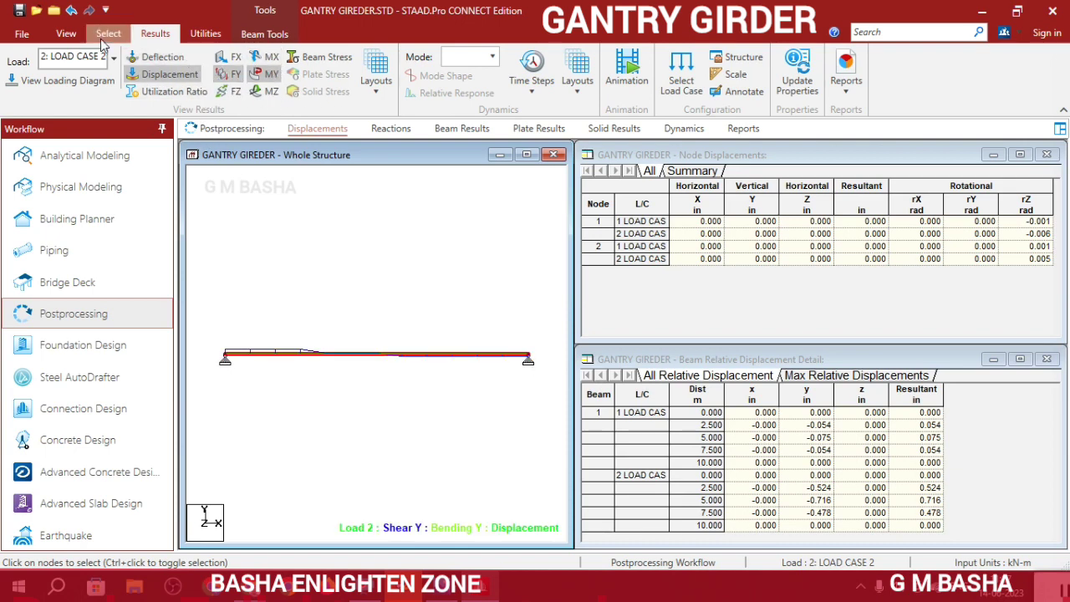
click(72, 36)
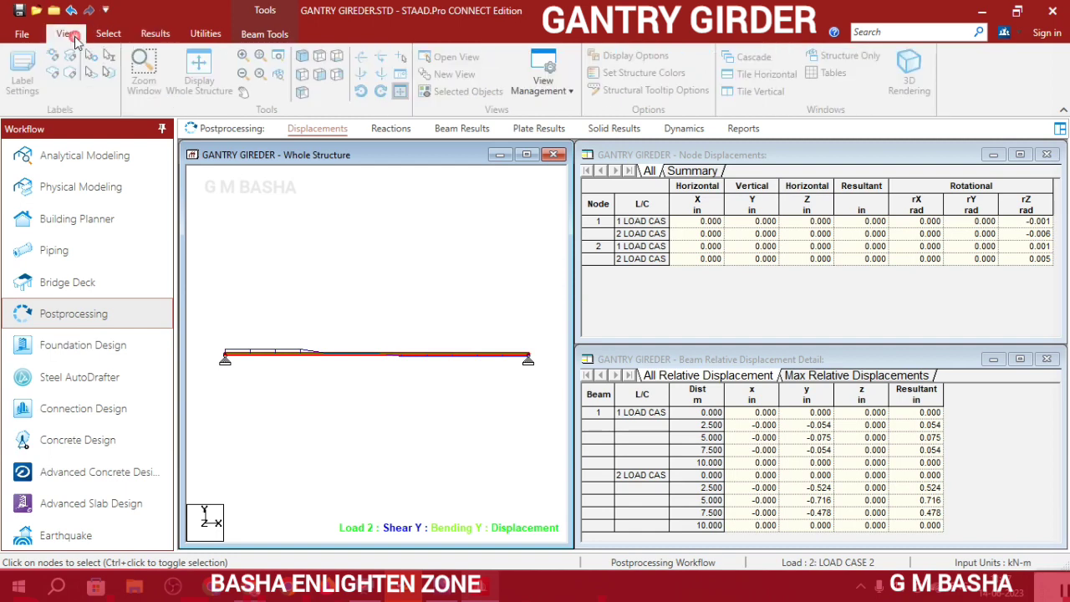
click(319, 73)
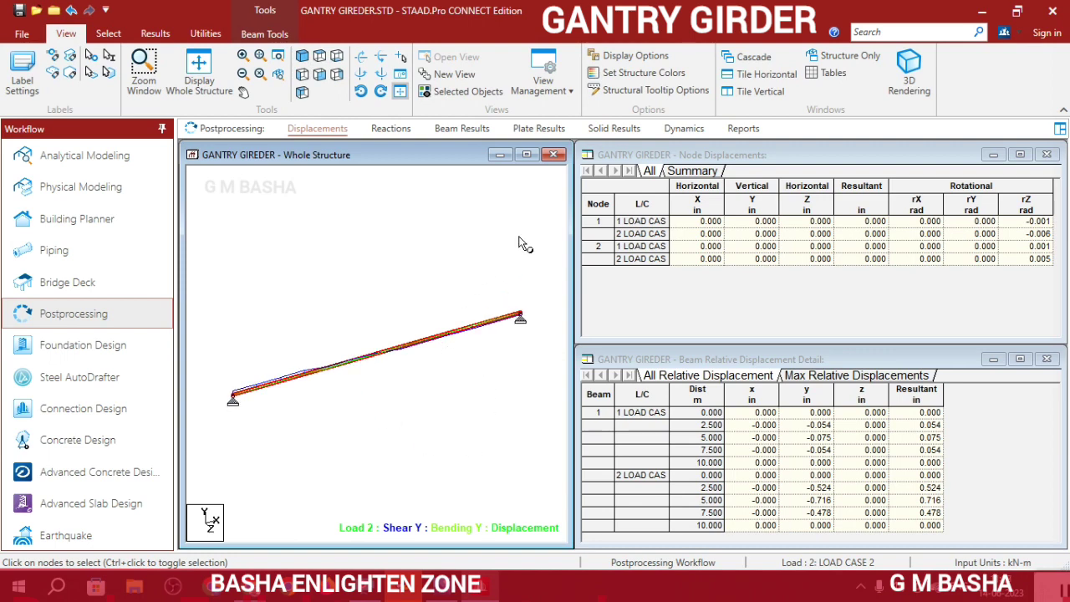
scroll(482, 241, down, 1)
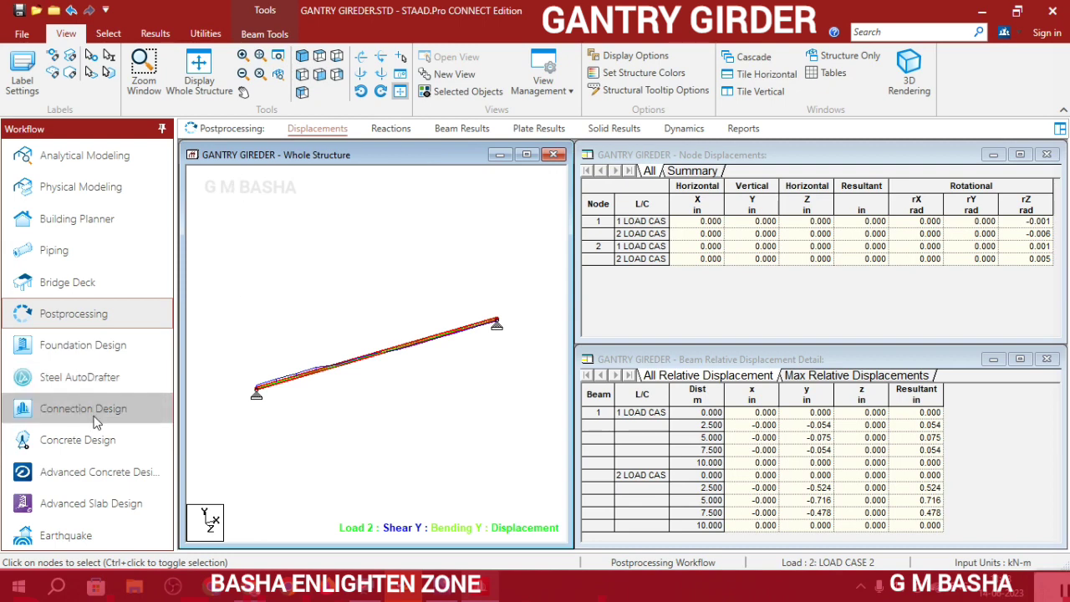
Return to the Analytical Modeling workflow and examine the steel design results of the girder beam
click(73, 159)
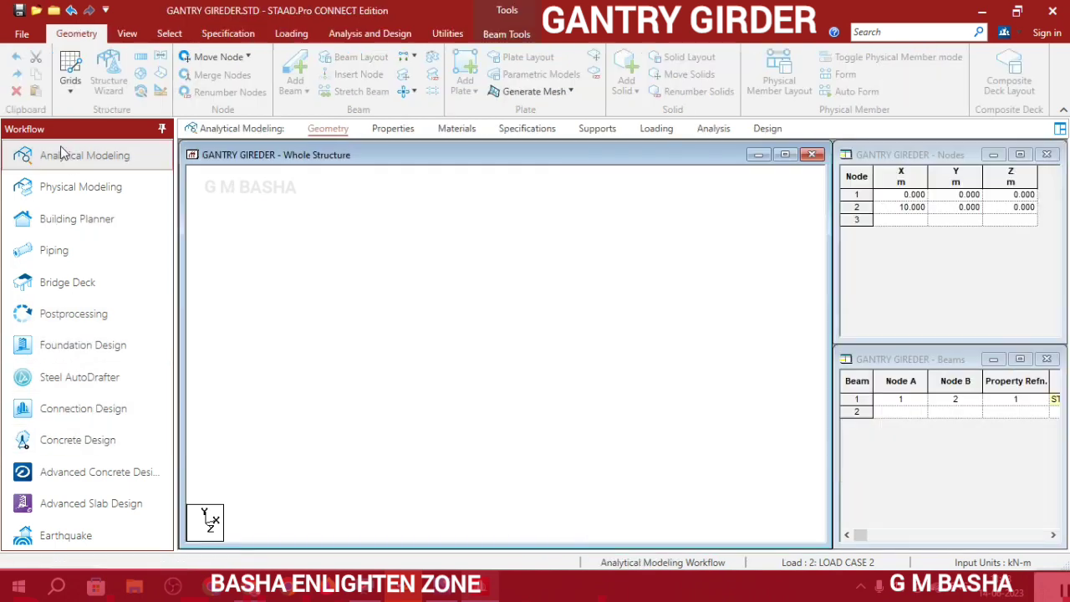
click(573, 401)
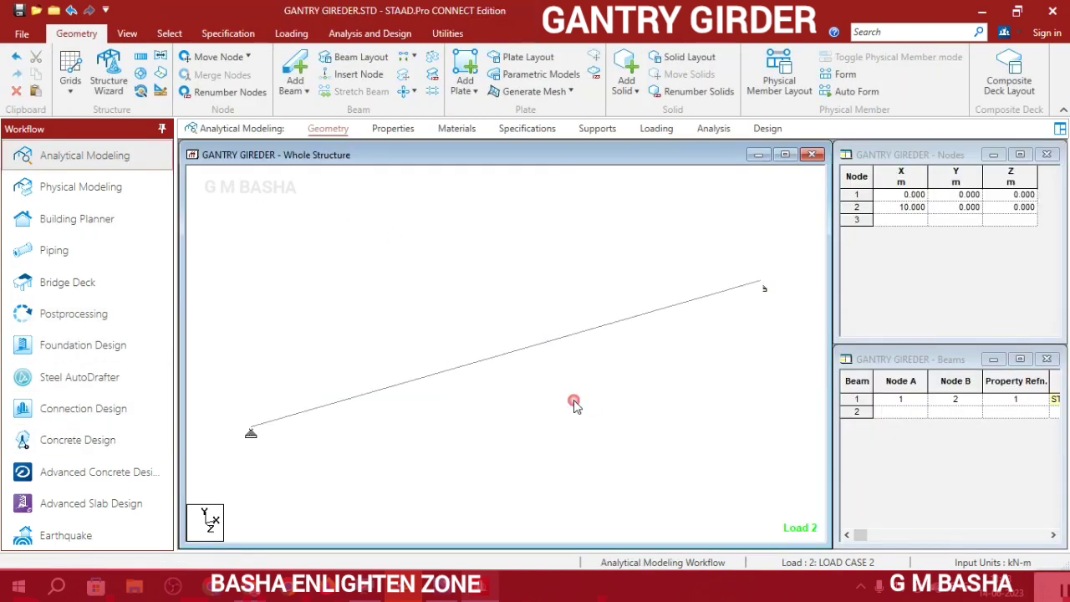
click(600, 332)
double_click(600, 332)
click(684, 136)
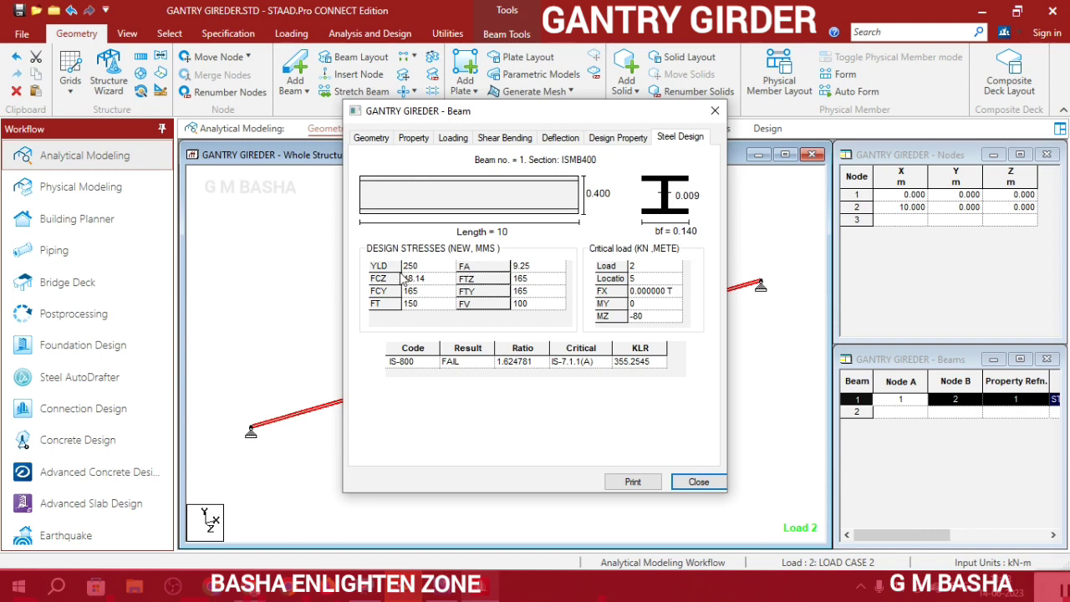
Review the beam's design property, deflection and shear bending results, and close the beam details
click(617, 138)
click(563, 145)
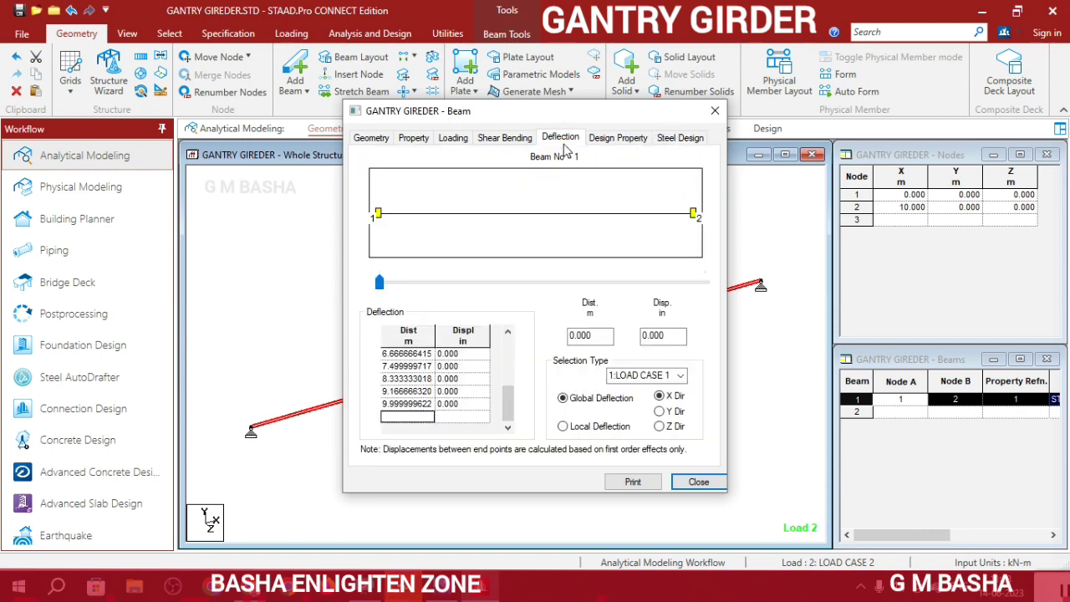
click(506, 138)
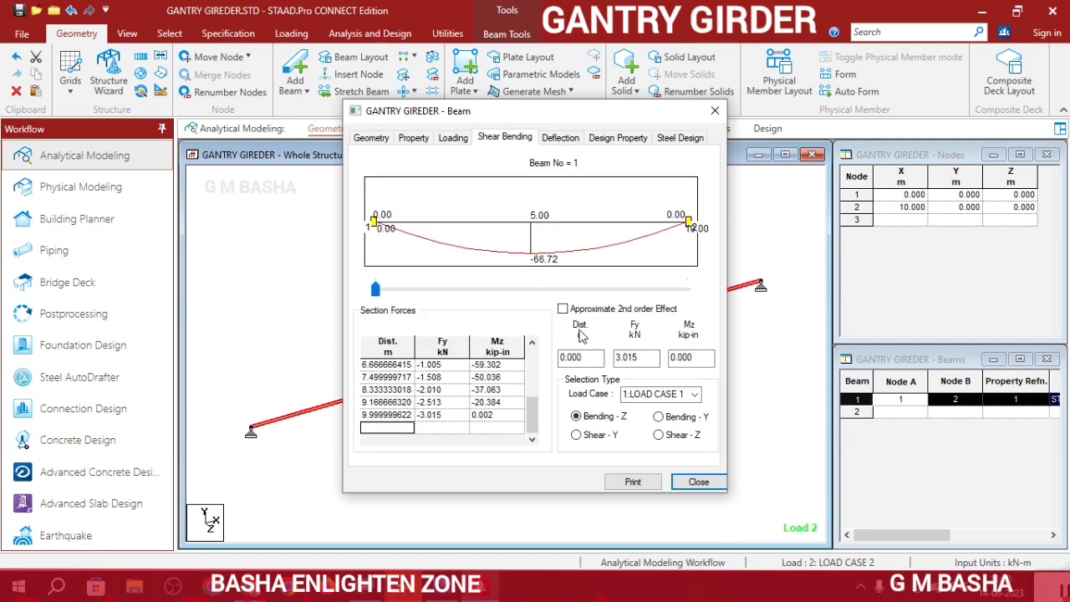
click(699, 482)
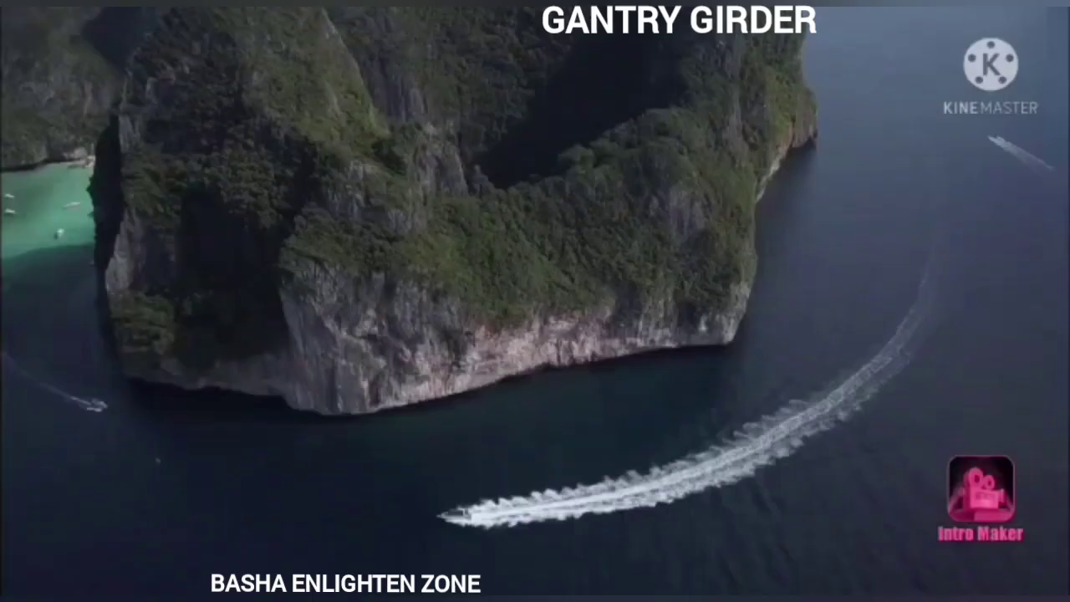